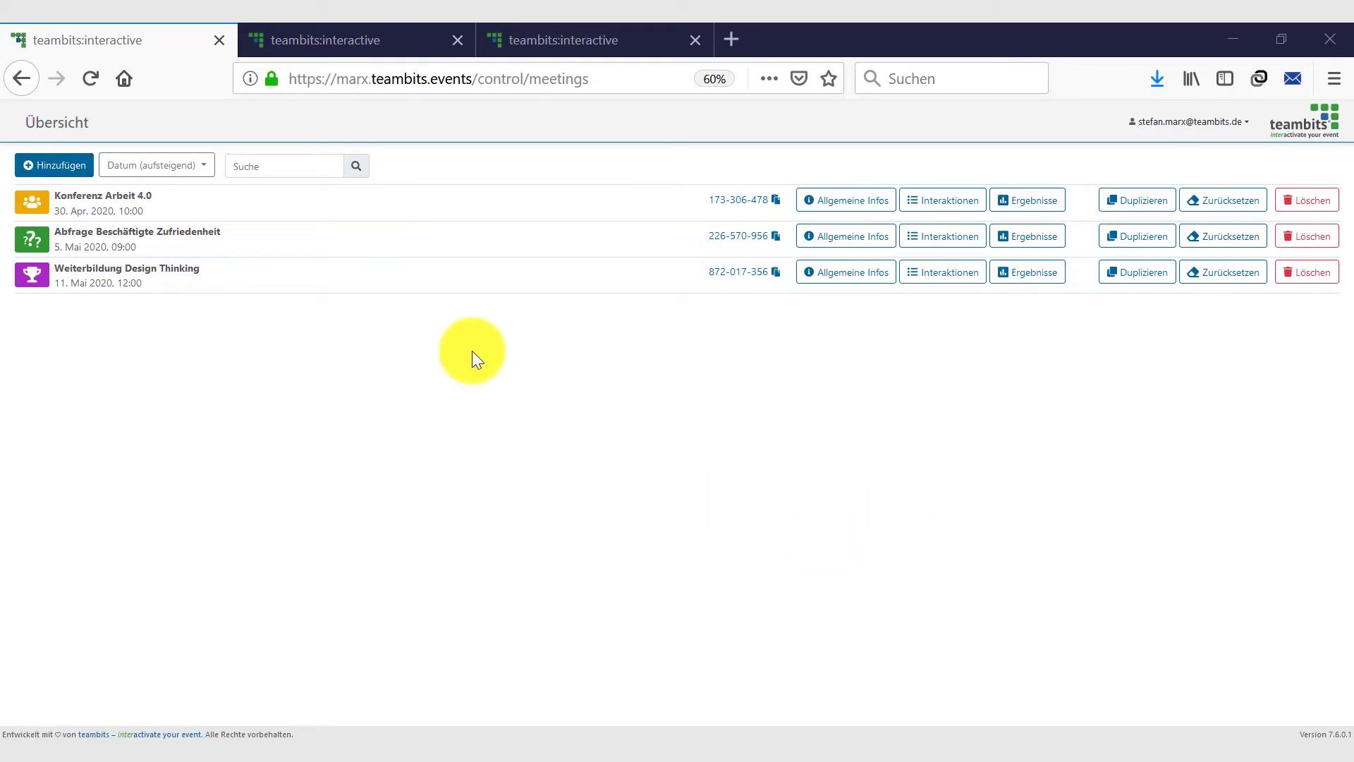
# Step: Create a new quiz with the default title and open its list of interactions
pyautogui.click(52, 173)
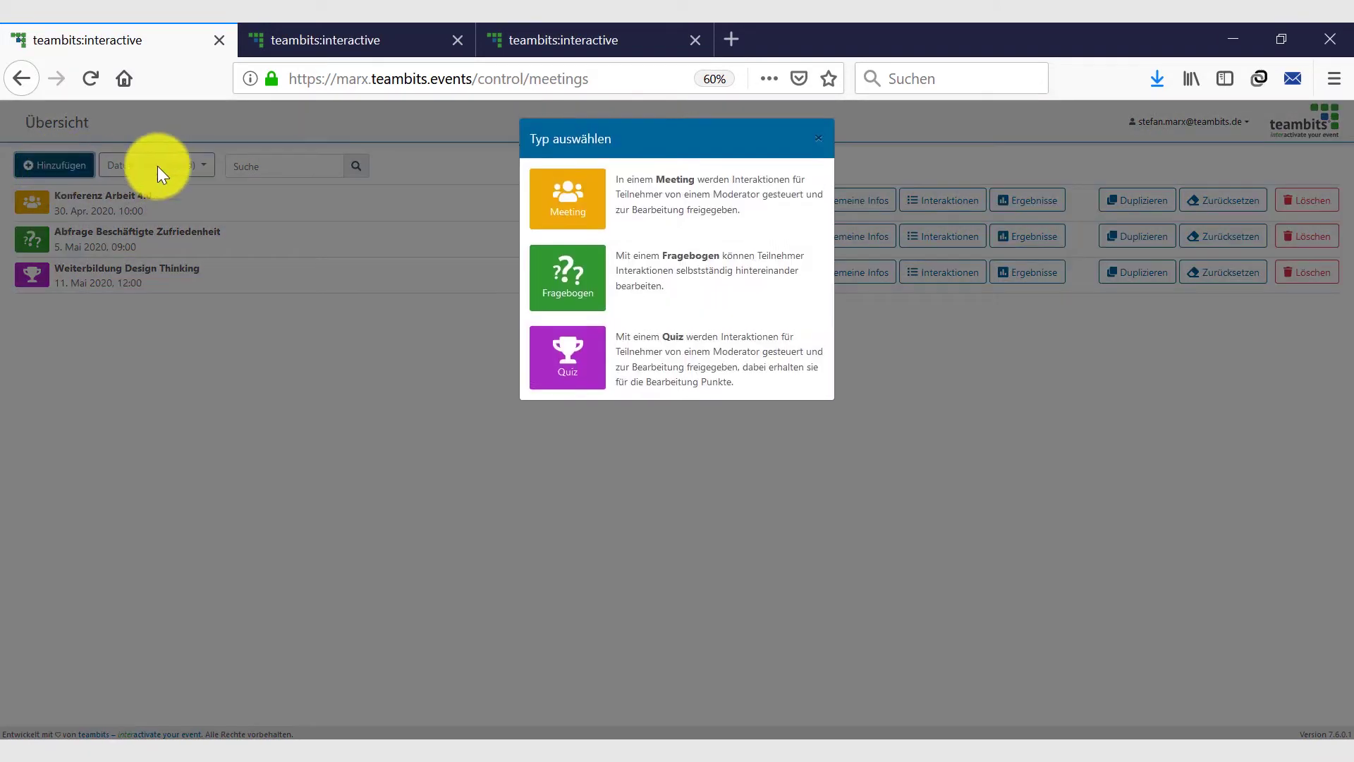
pyautogui.click(575, 359)
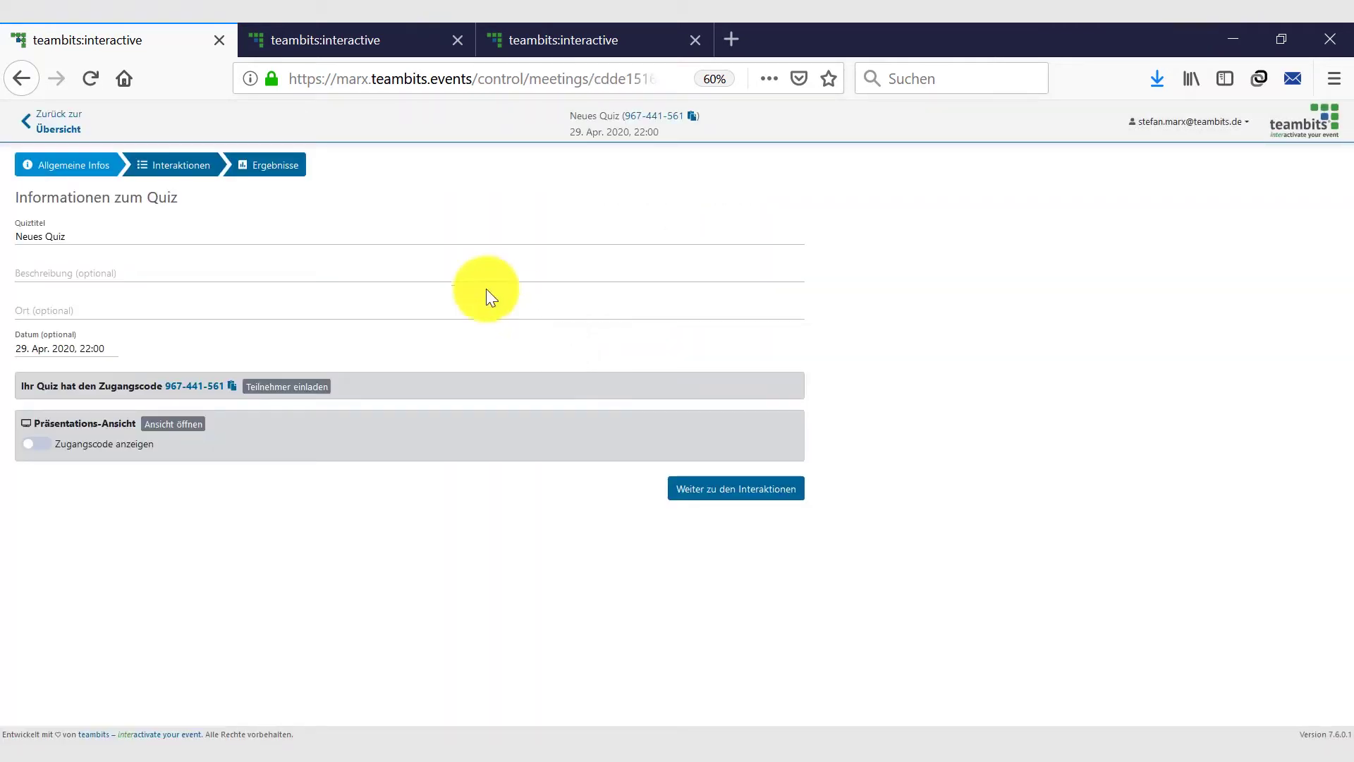
pyautogui.click(67, 235)
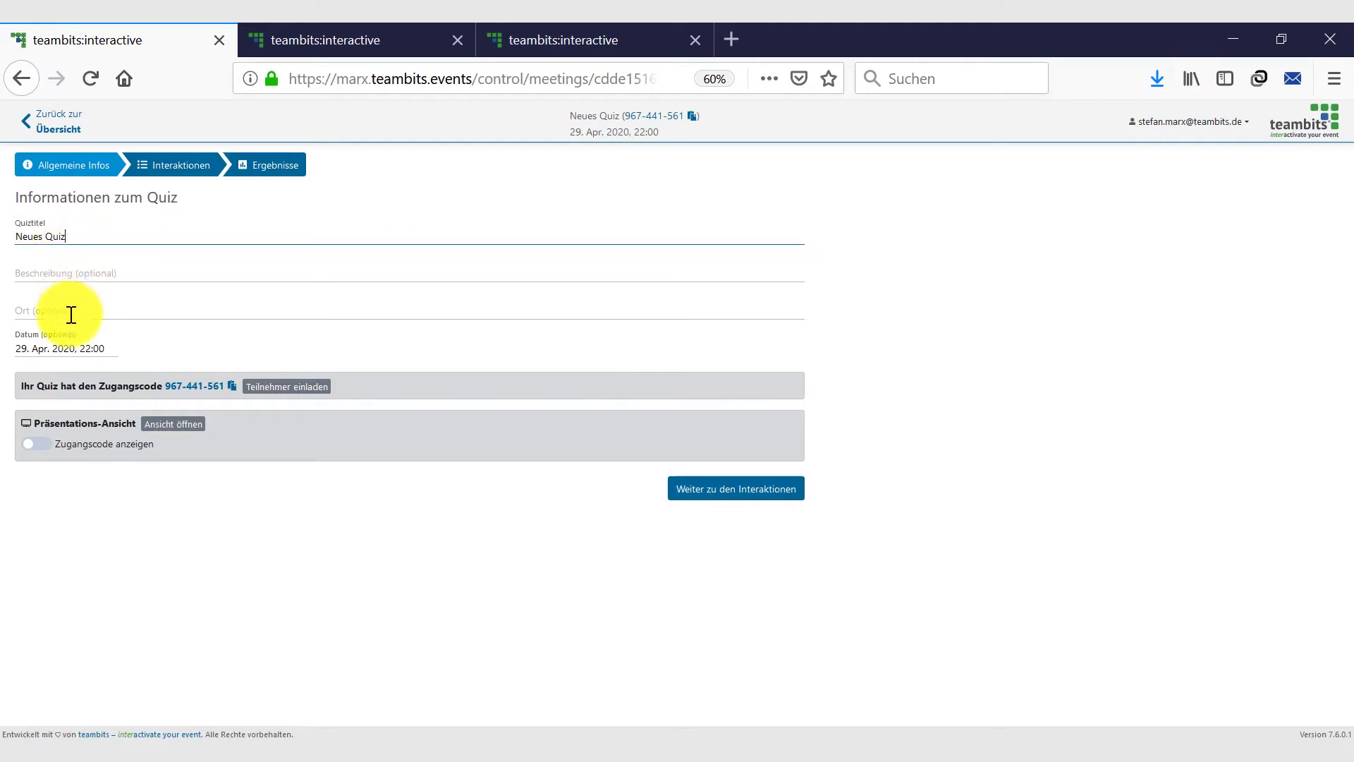
pyautogui.click(180, 168)
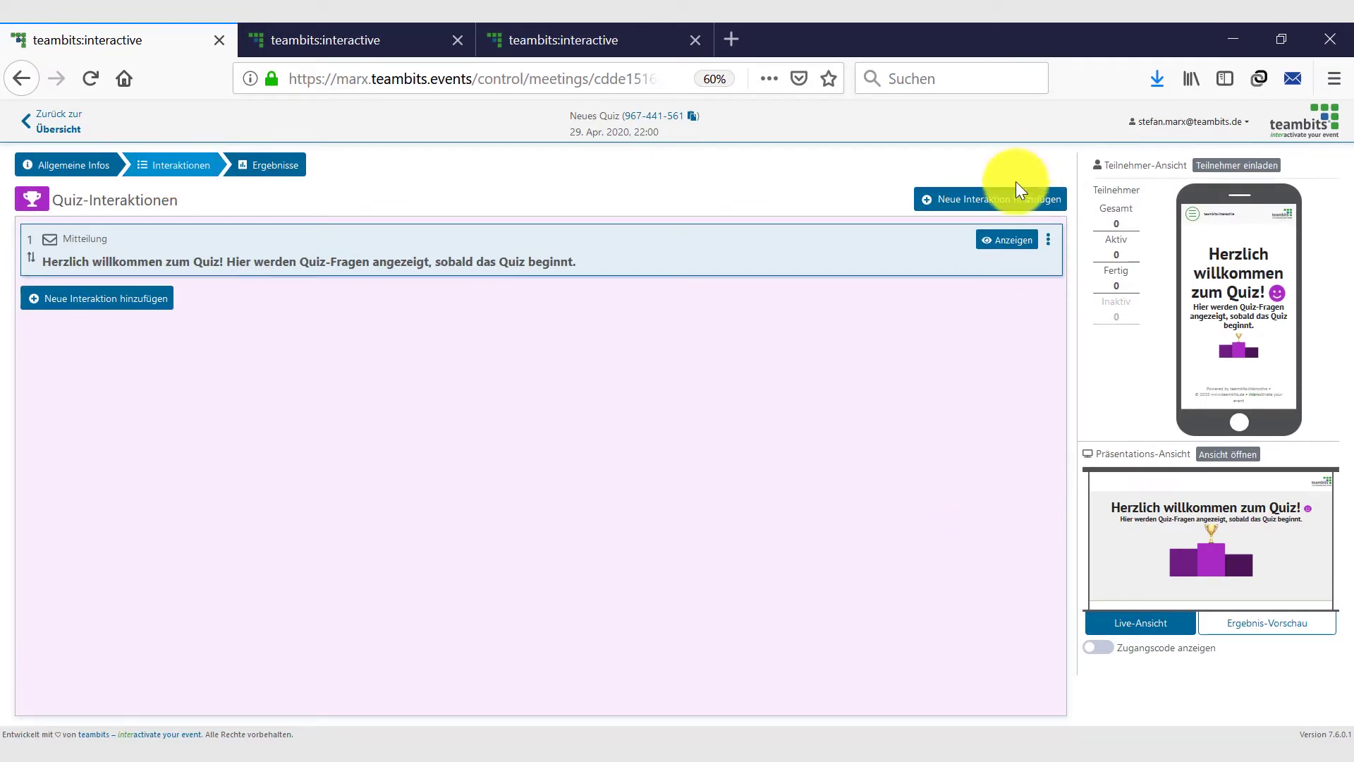
# Step: Look through the interaction types for a new quiz interaction: Mitteilung, Single/Multiple Choice, Abstimmung mit Bildern and Quiz Ergebnisse
pyautogui.click(1016, 205)
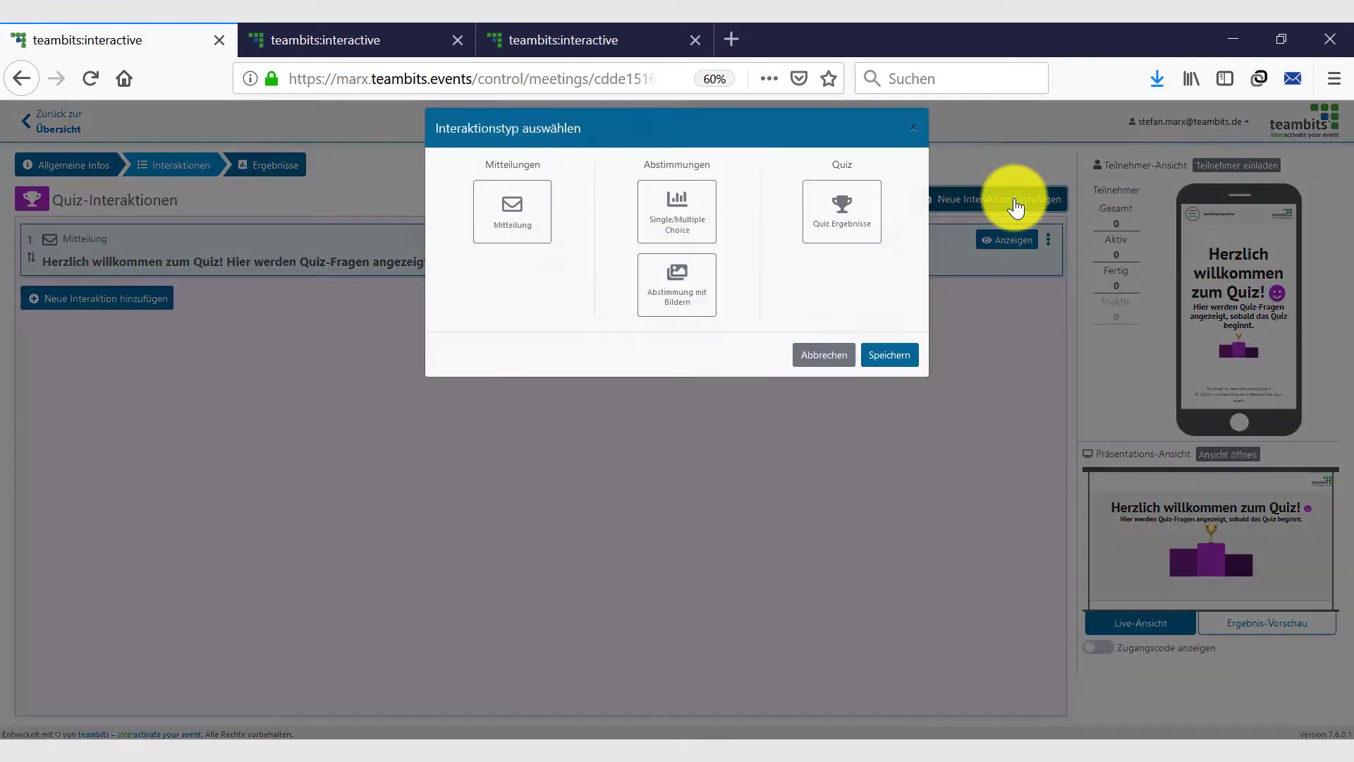
pyautogui.click(542, 228)
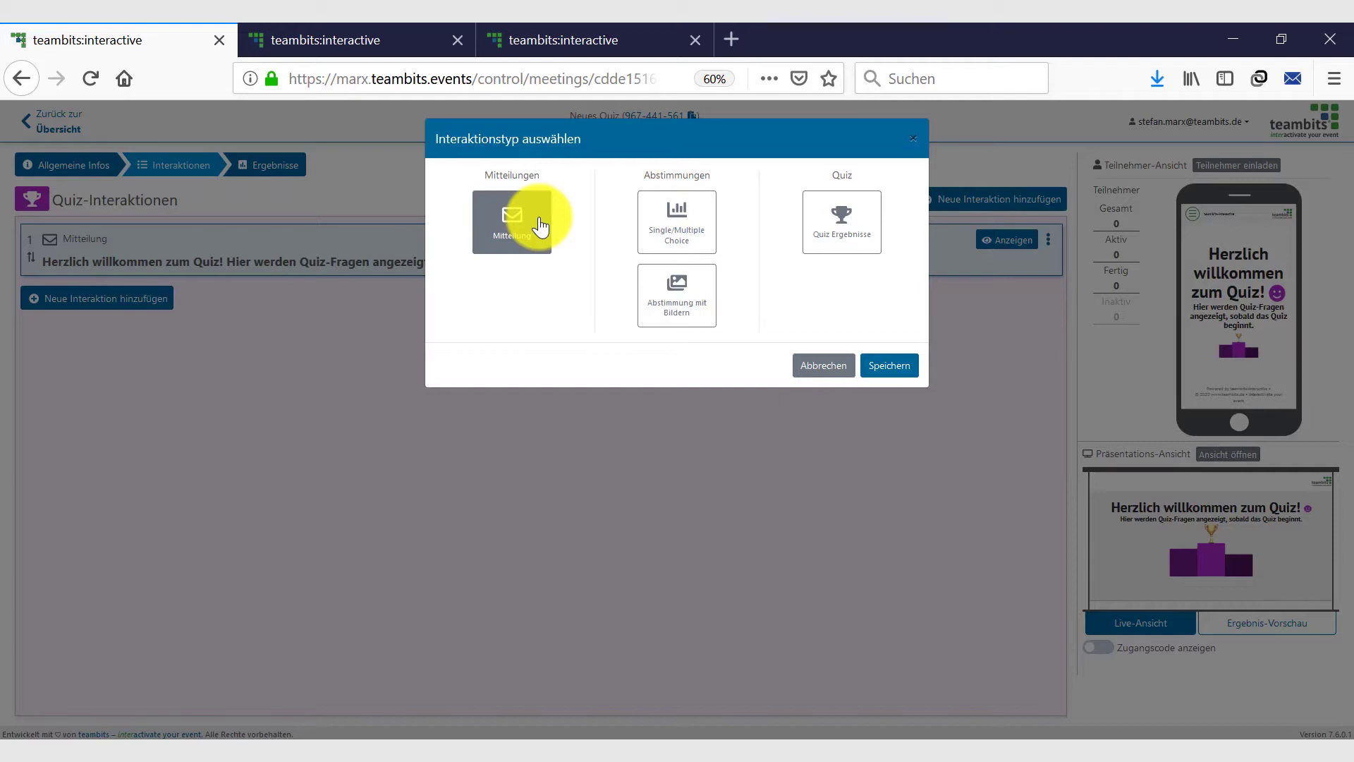
pyautogui.click(689, 224)
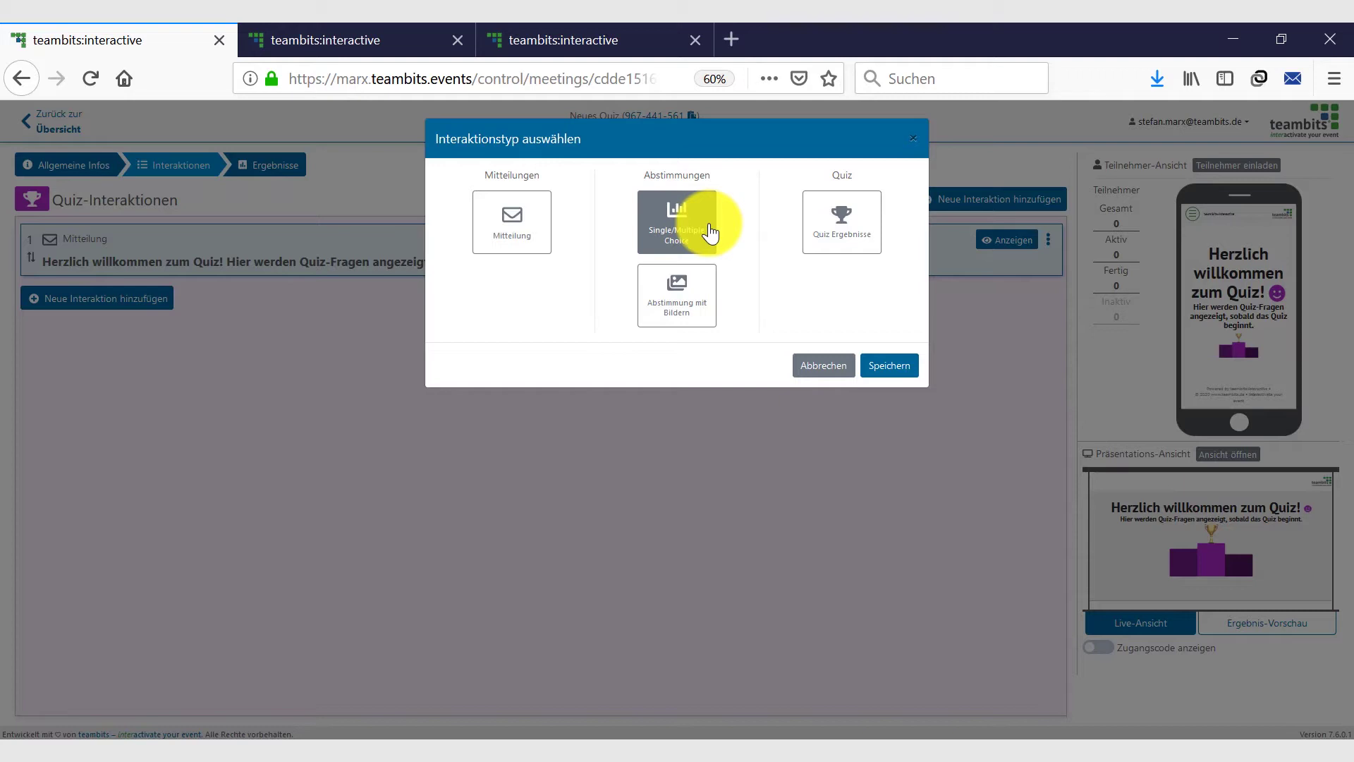
pyautogui.click(696, 314)
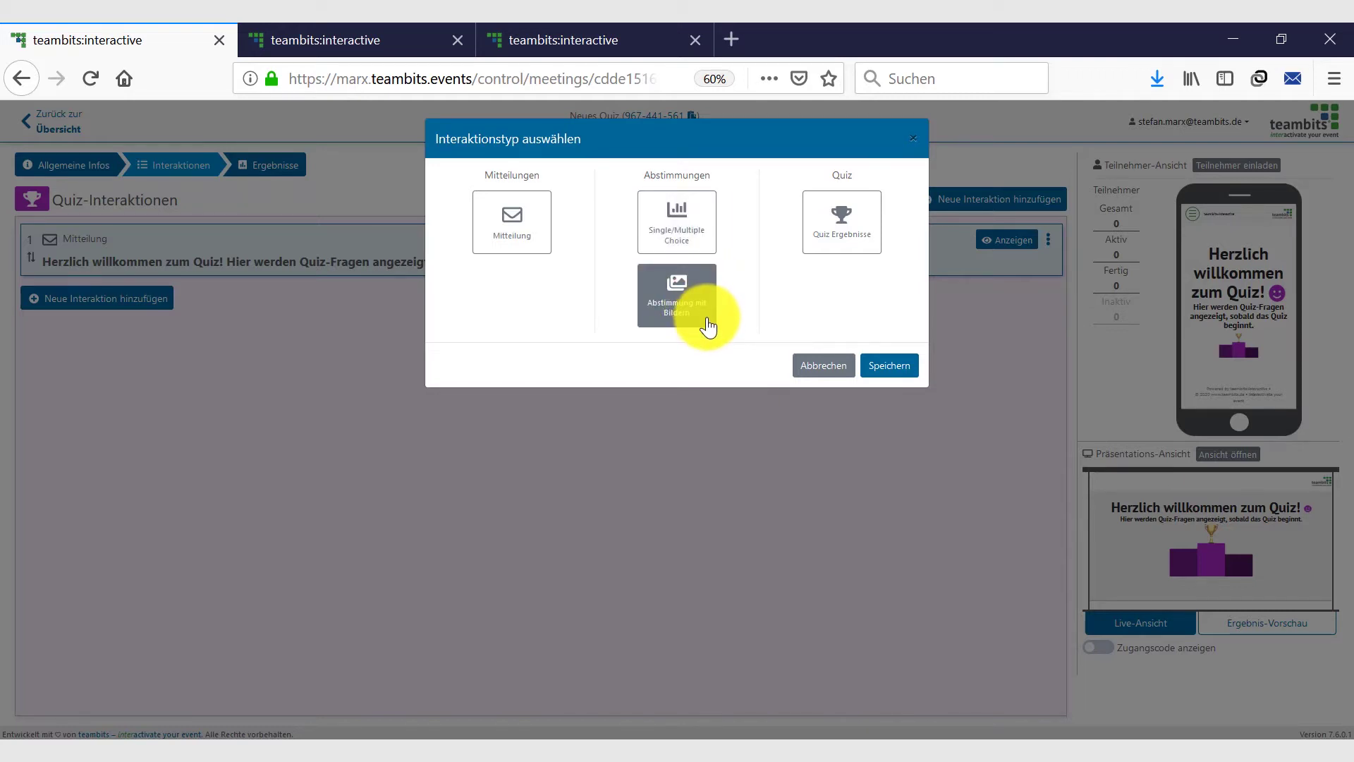
pyautogui.click(854, 228)
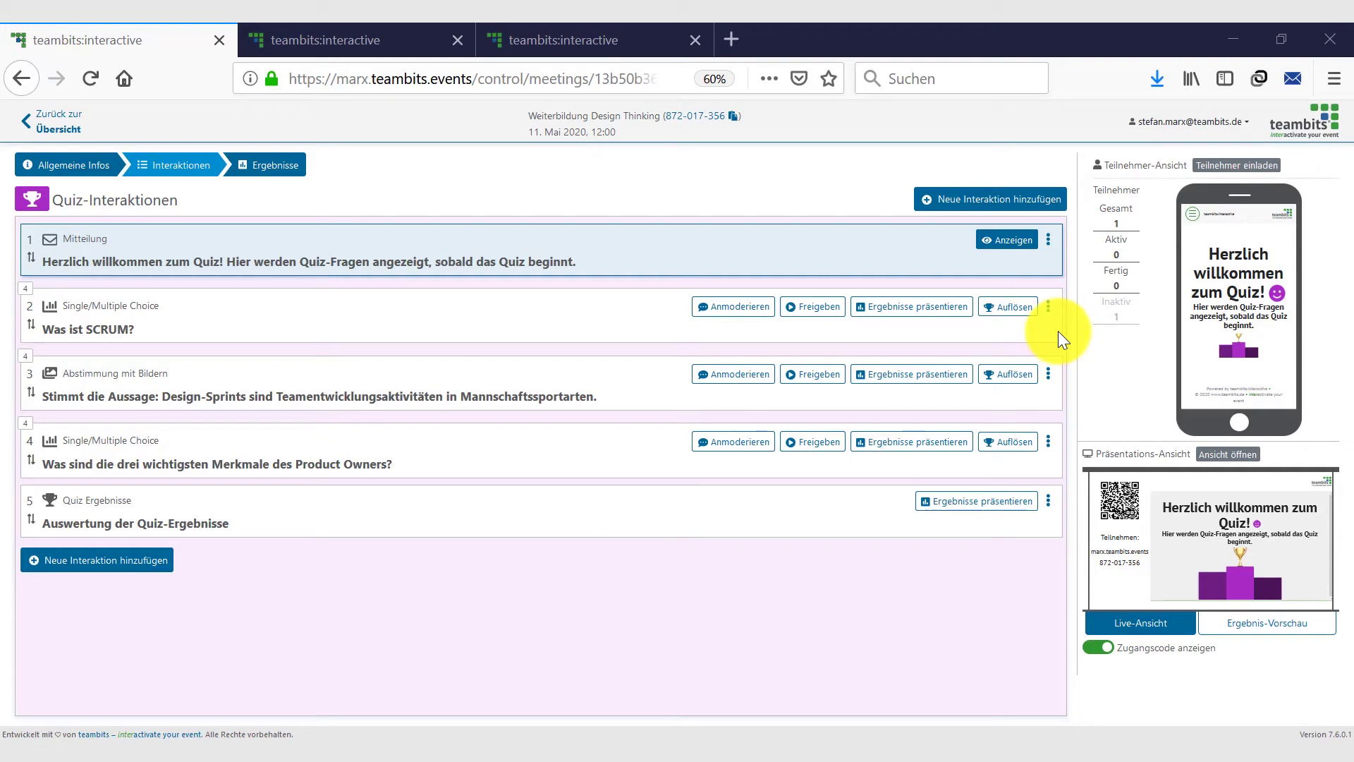
# Step: Review the answer options, points and correct-answer marking in the configuration of "Was ist SCRUM?" and save it
pyautogui.click(1048, 306)
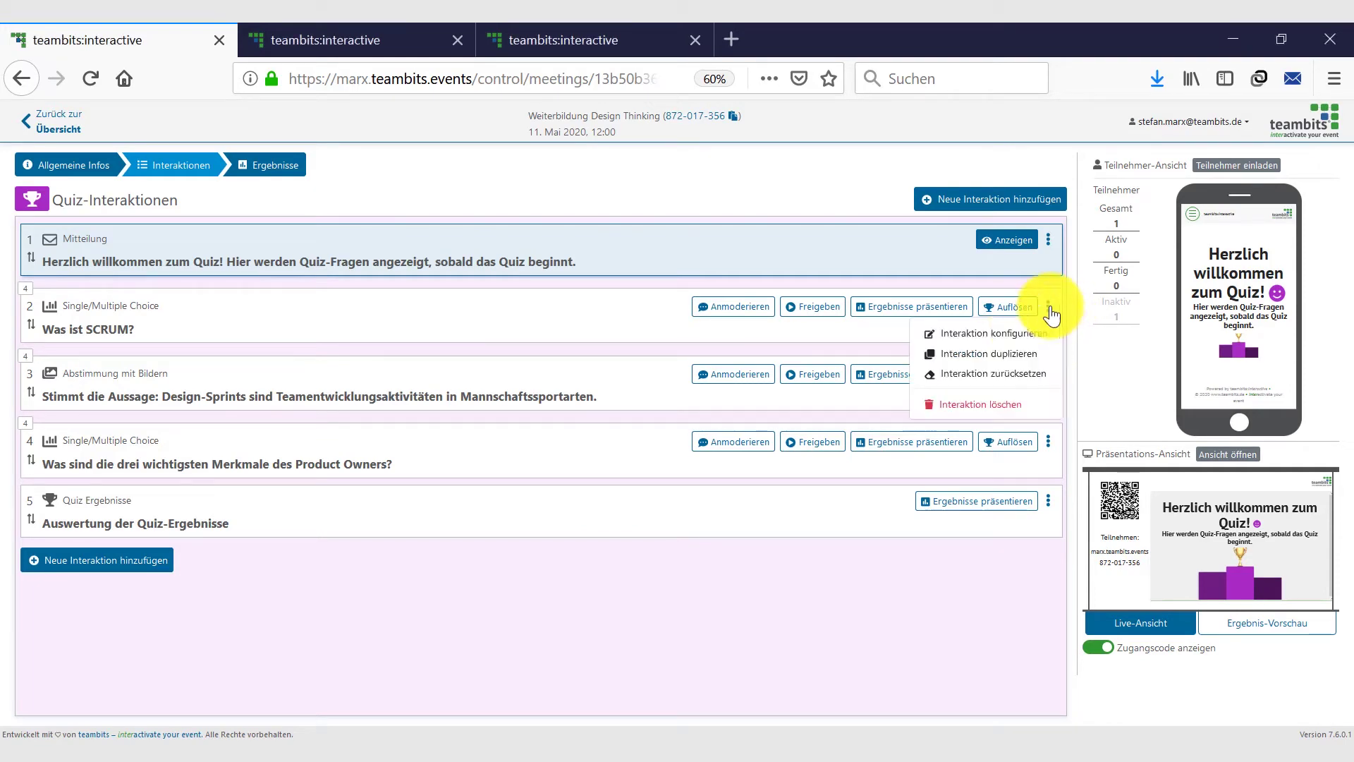
pyautogui.click(990, 339)
pyautogui.click(478, 187)
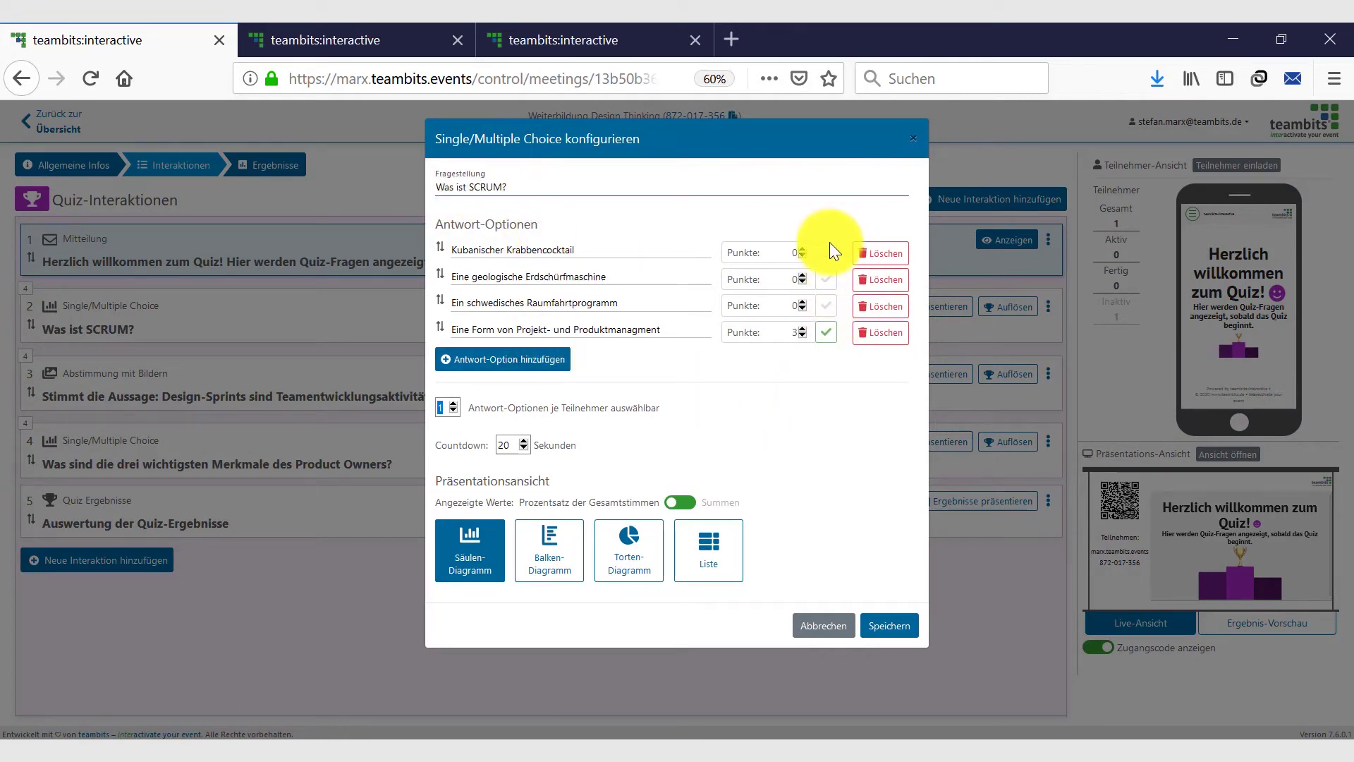
pyautogui.click(828, 331)
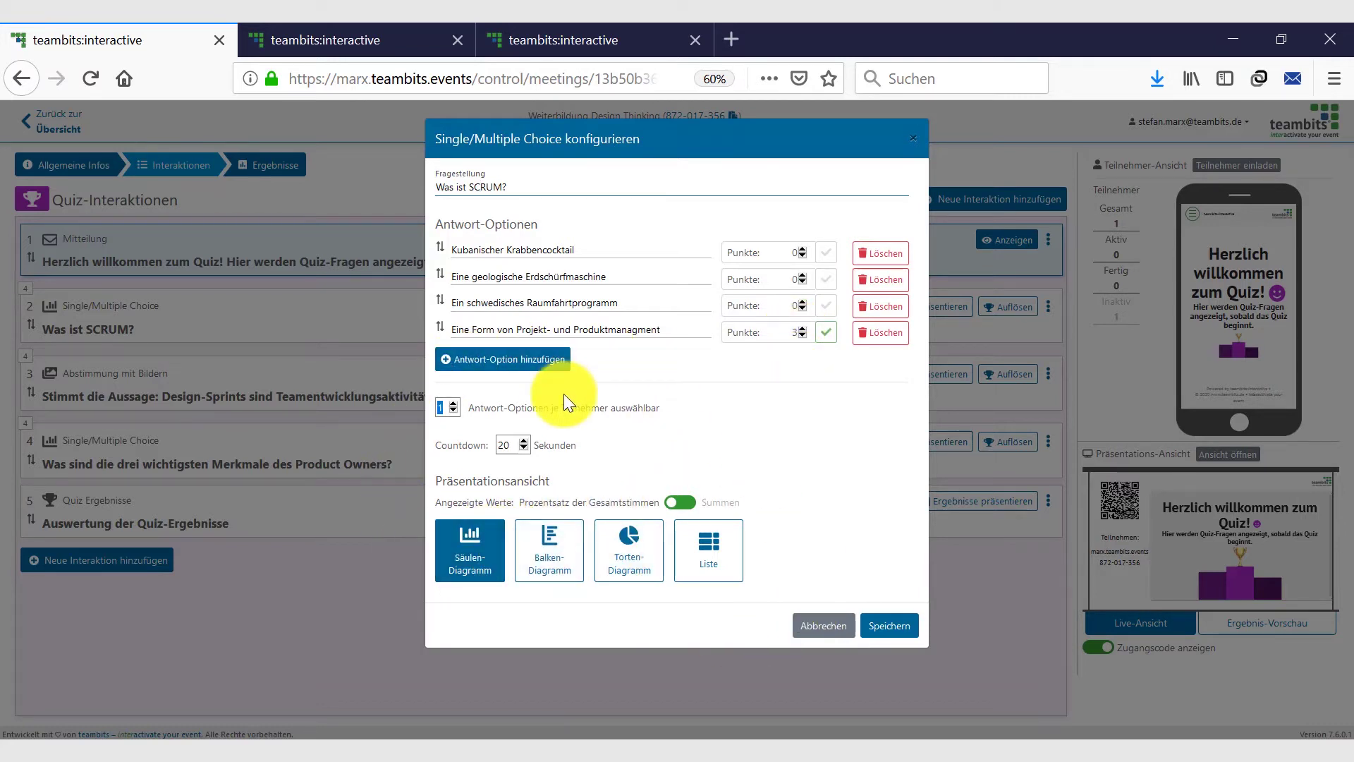
pyautogui.click(882, 630)
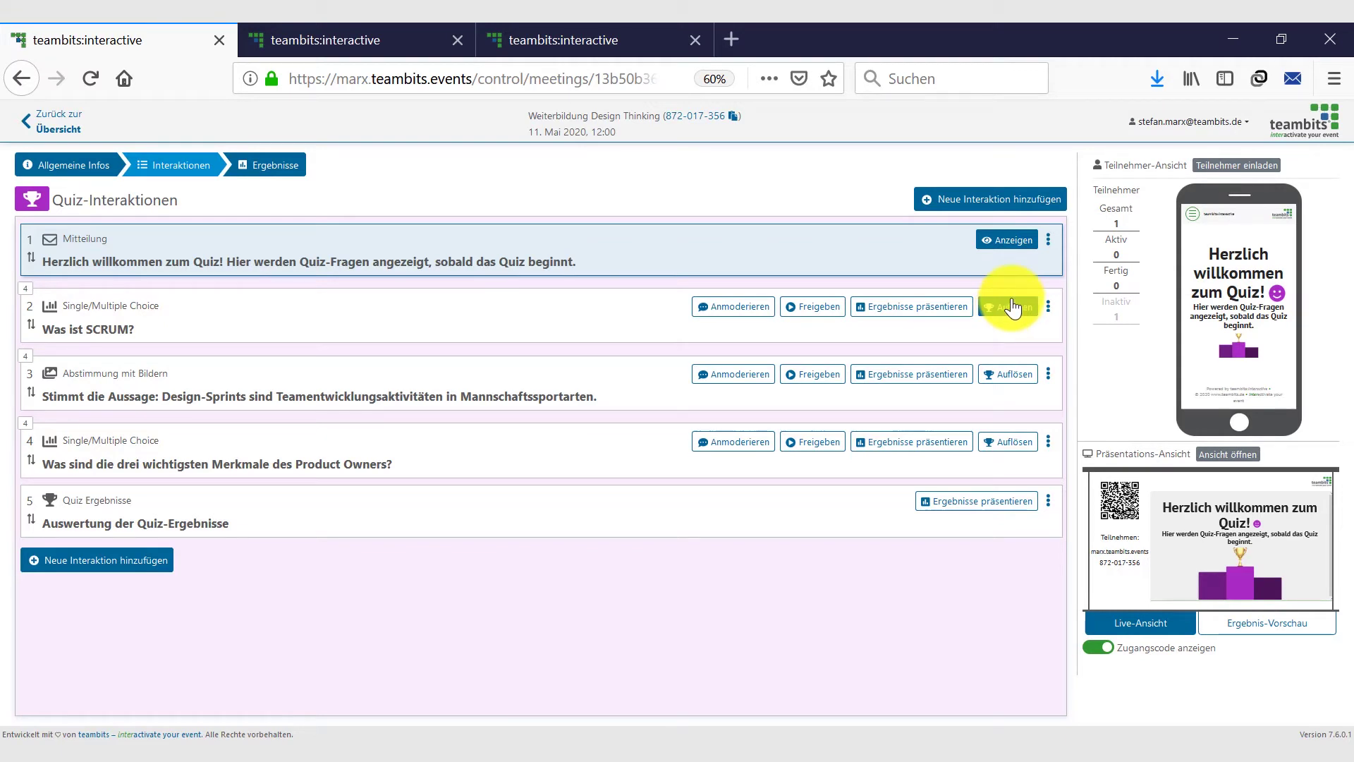
# Step: Join the quiz in the participant view by submitting a nickname
pyautogui.click(365, 39)
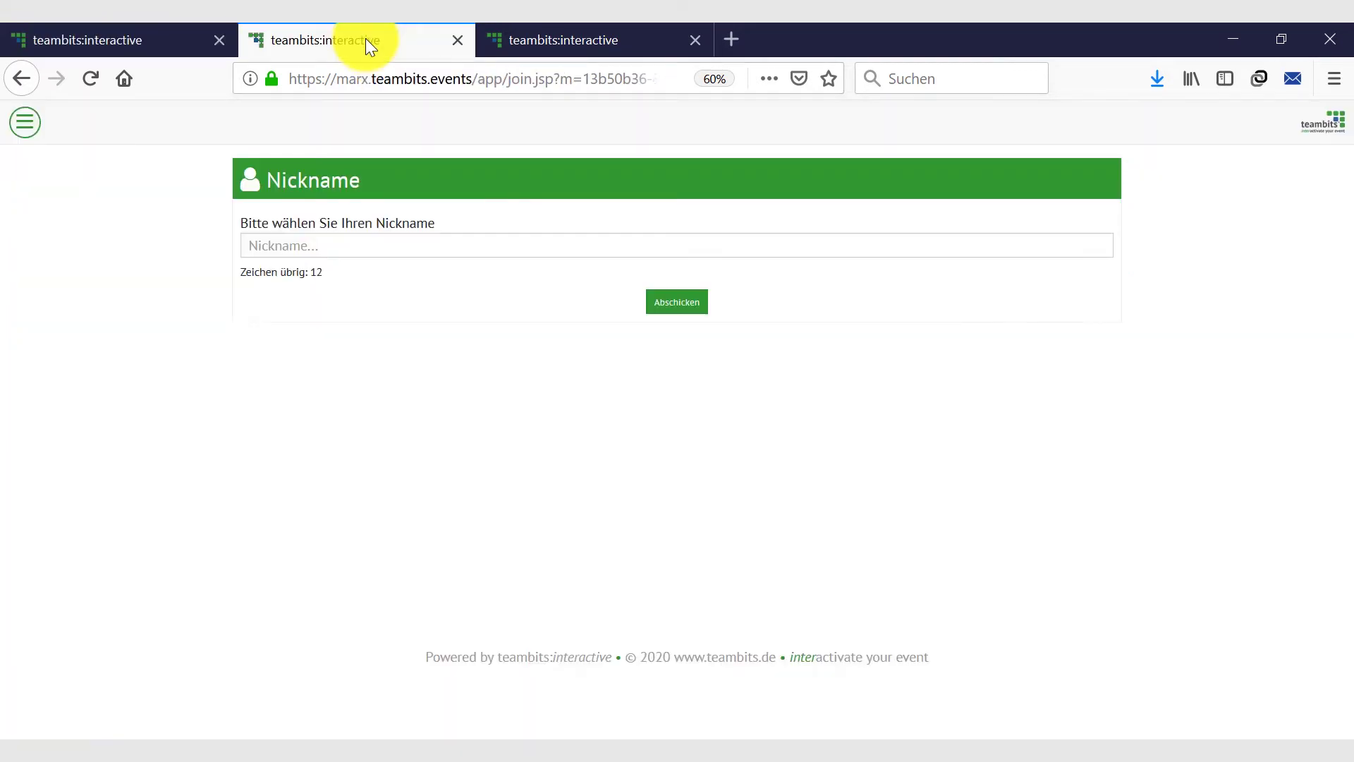
pyautogui.click(371, 250)
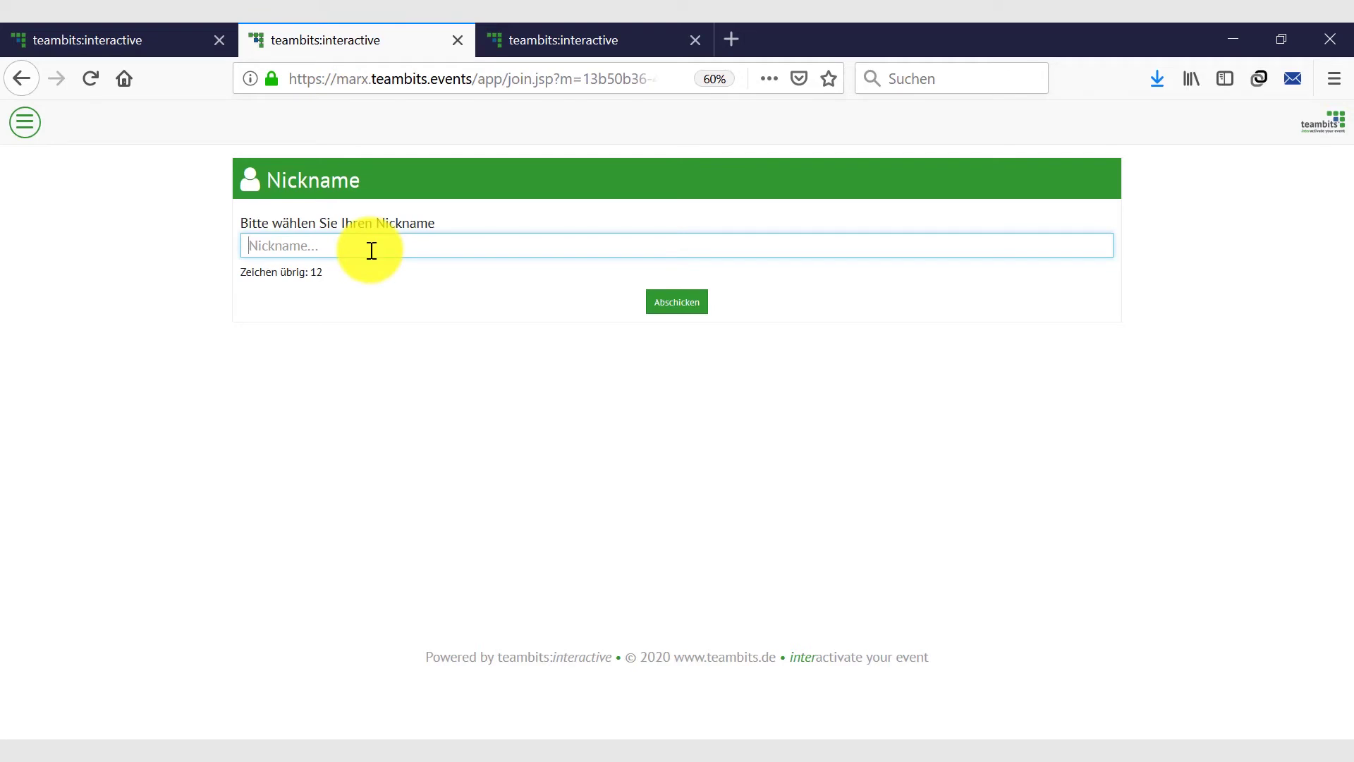
pyautogui.write('Stefan')
pyautogui.click(694, 309)
pyautogui.click(834, 263)
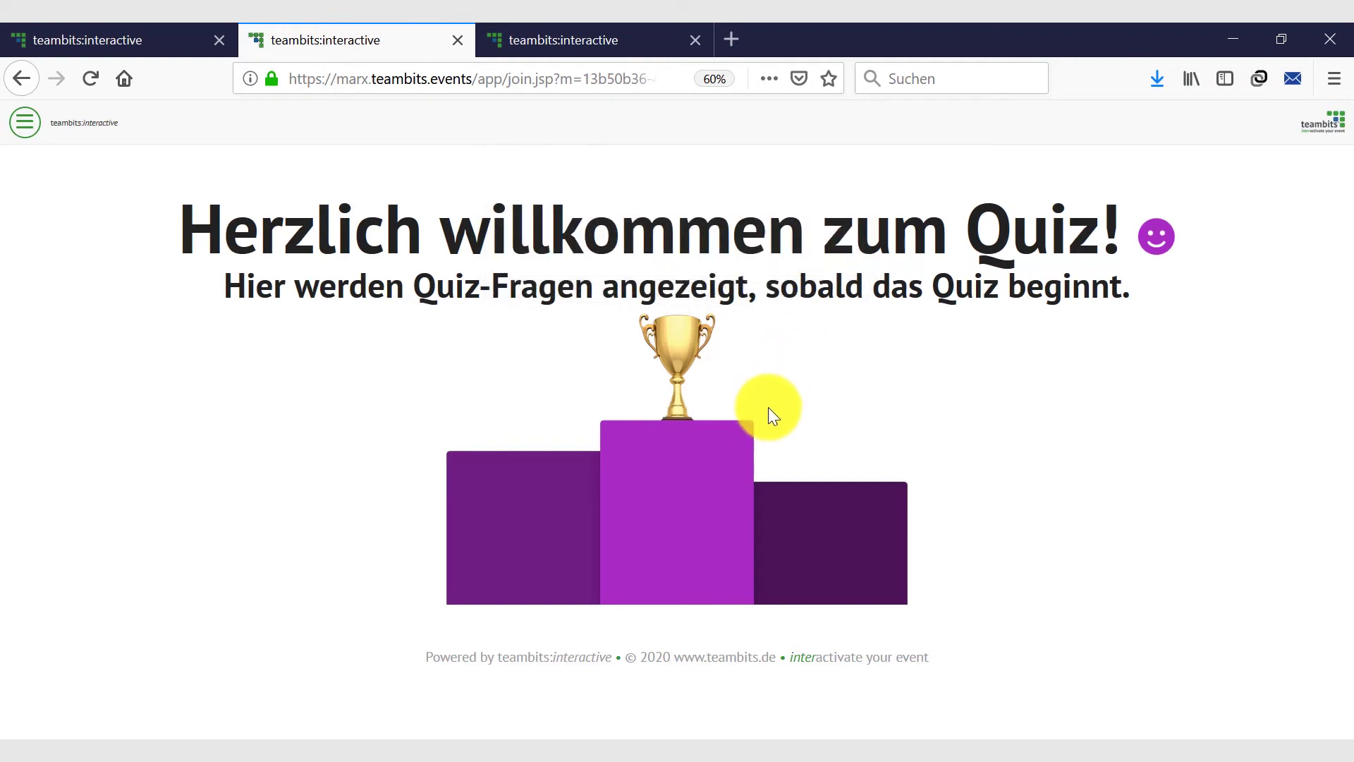
pyautogui.hotkey('ctrl', '-')
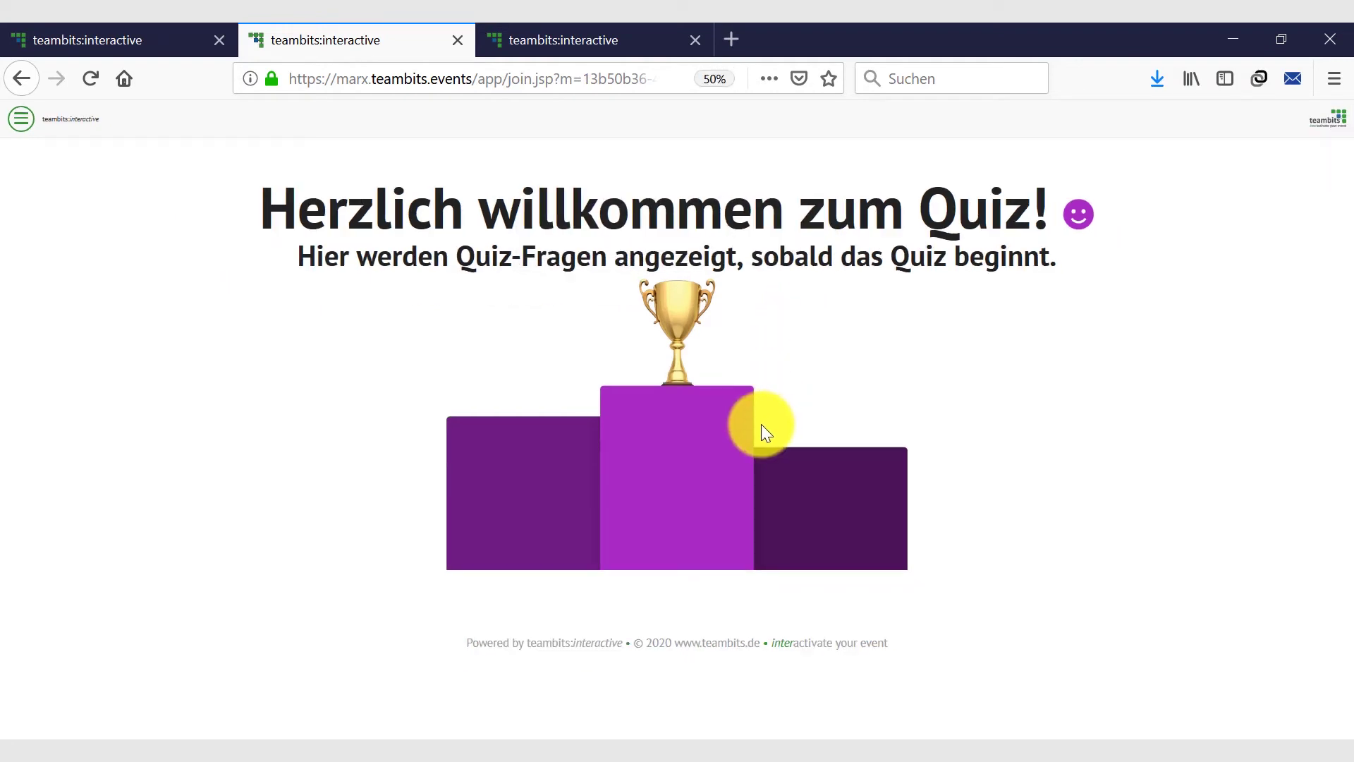
pyautogui.hotkey('ctrl', '+')
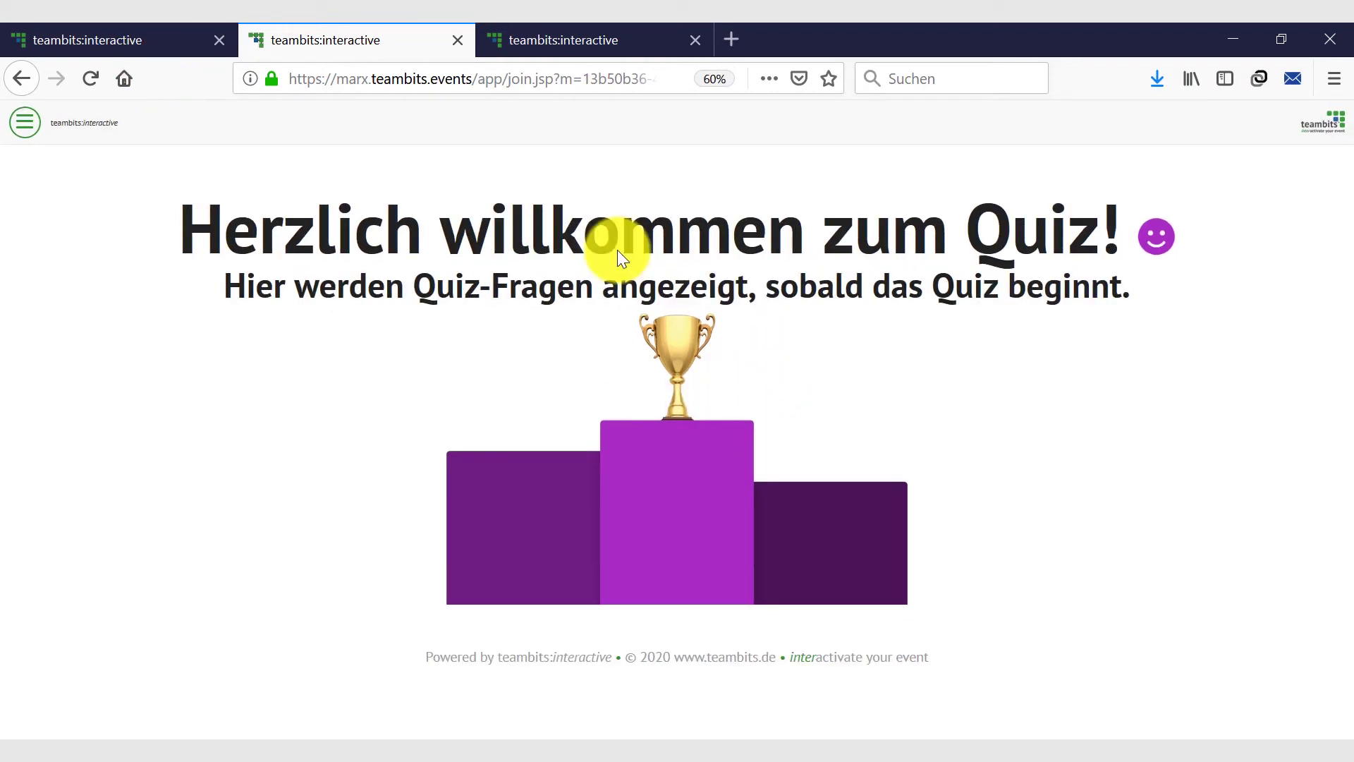
# Step: Return to the quiz control page, introduce the Design-Sprints picture question and release it for voting
pyautogui.click(161, 38)
pyautogui.click(700, 375)
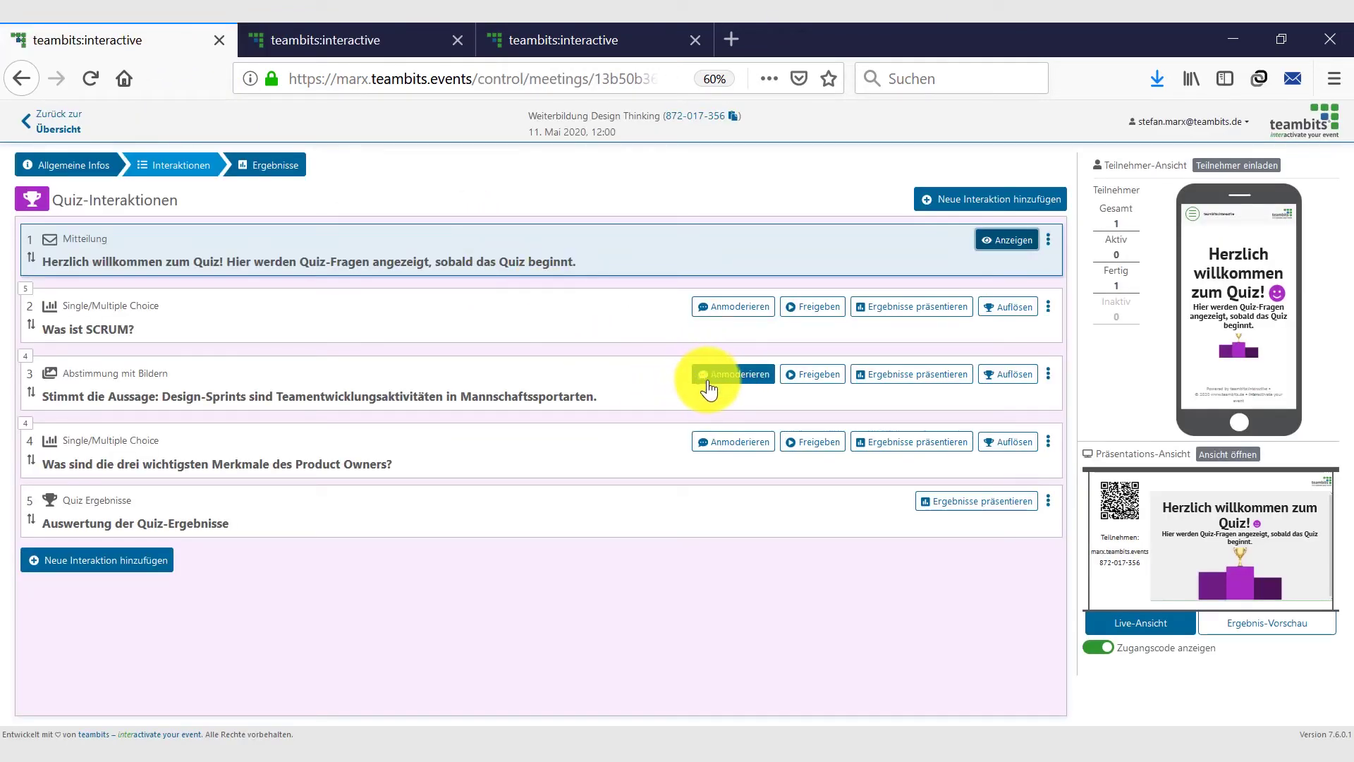
pyautogui.click(826, 379)
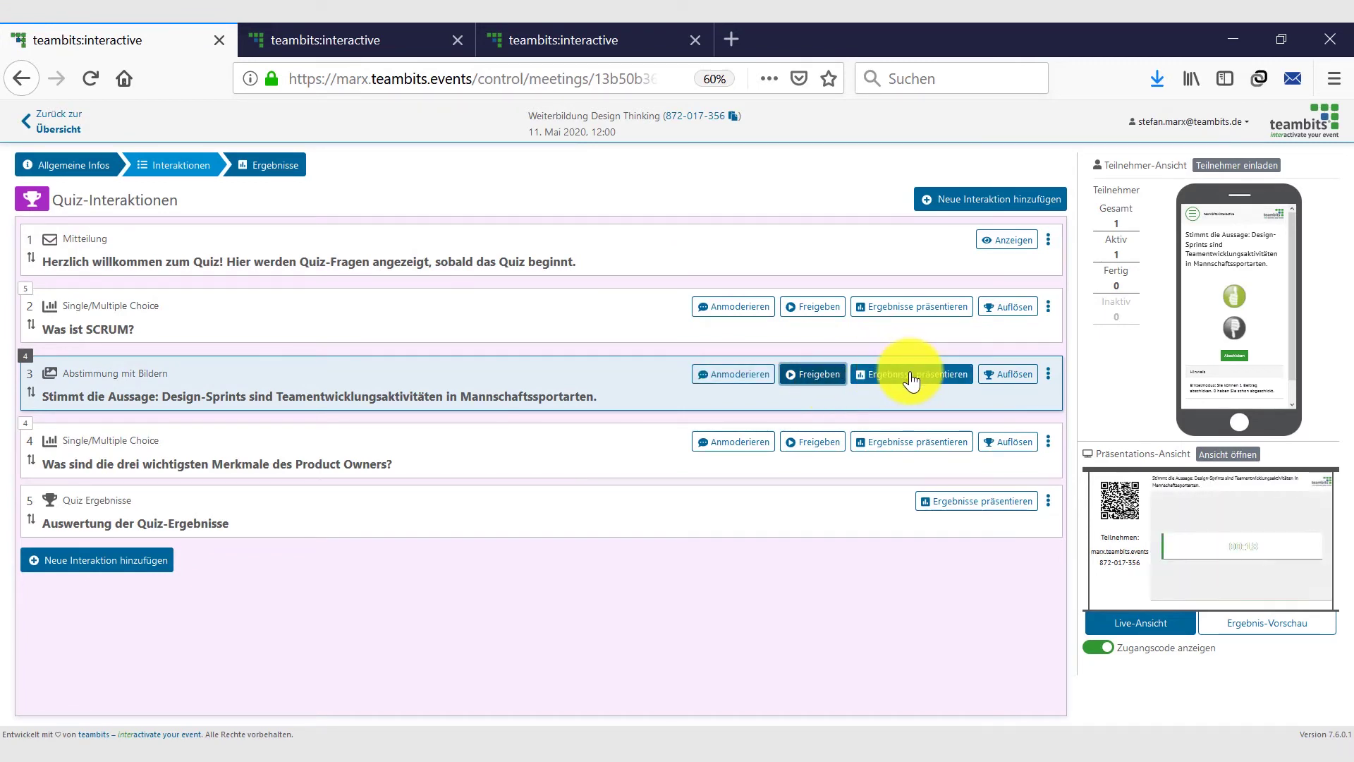
# Step: Submit a thumbs-down vote in the participant preview, and present the Design-Sprints question's results with the correct answer revealed
pyautogui.click(1234, 328)
pyautogui.click(1237, 360)
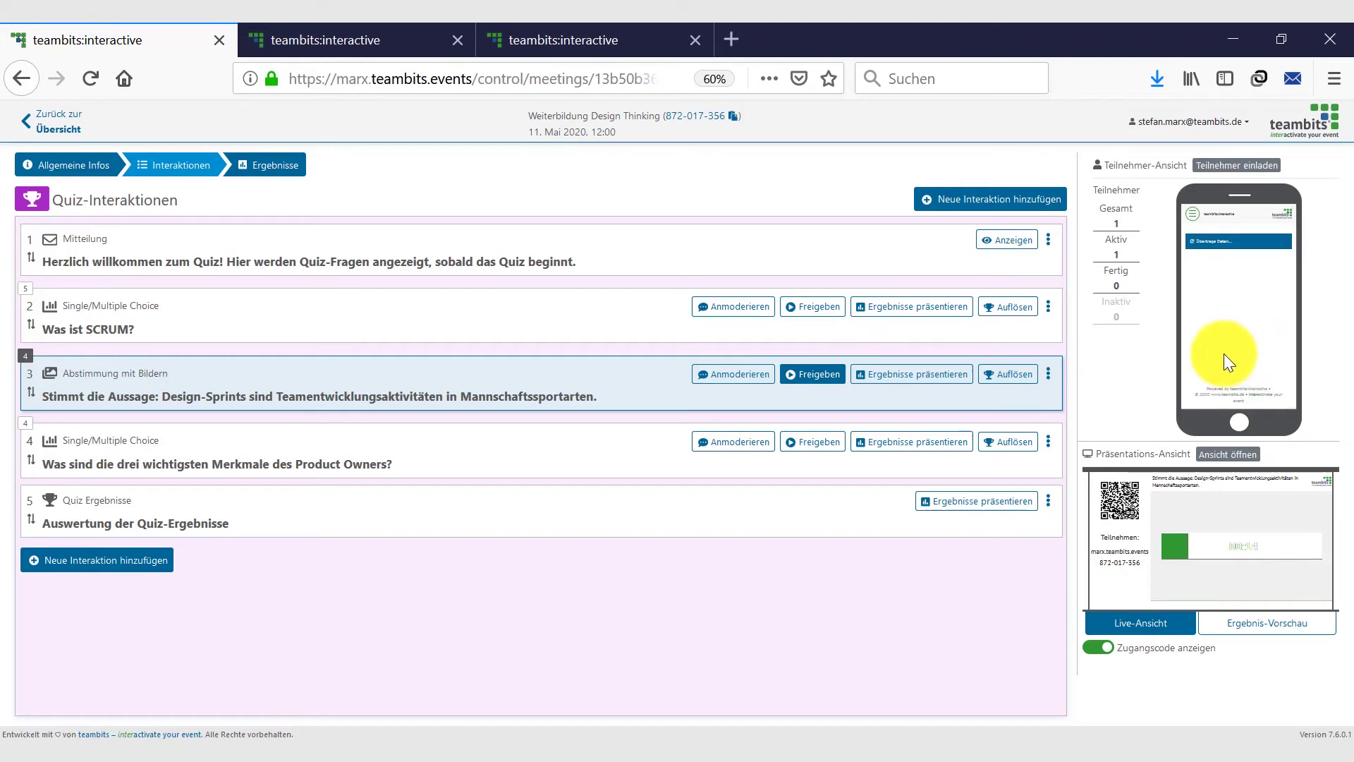
pyautogui.click(925, 379)
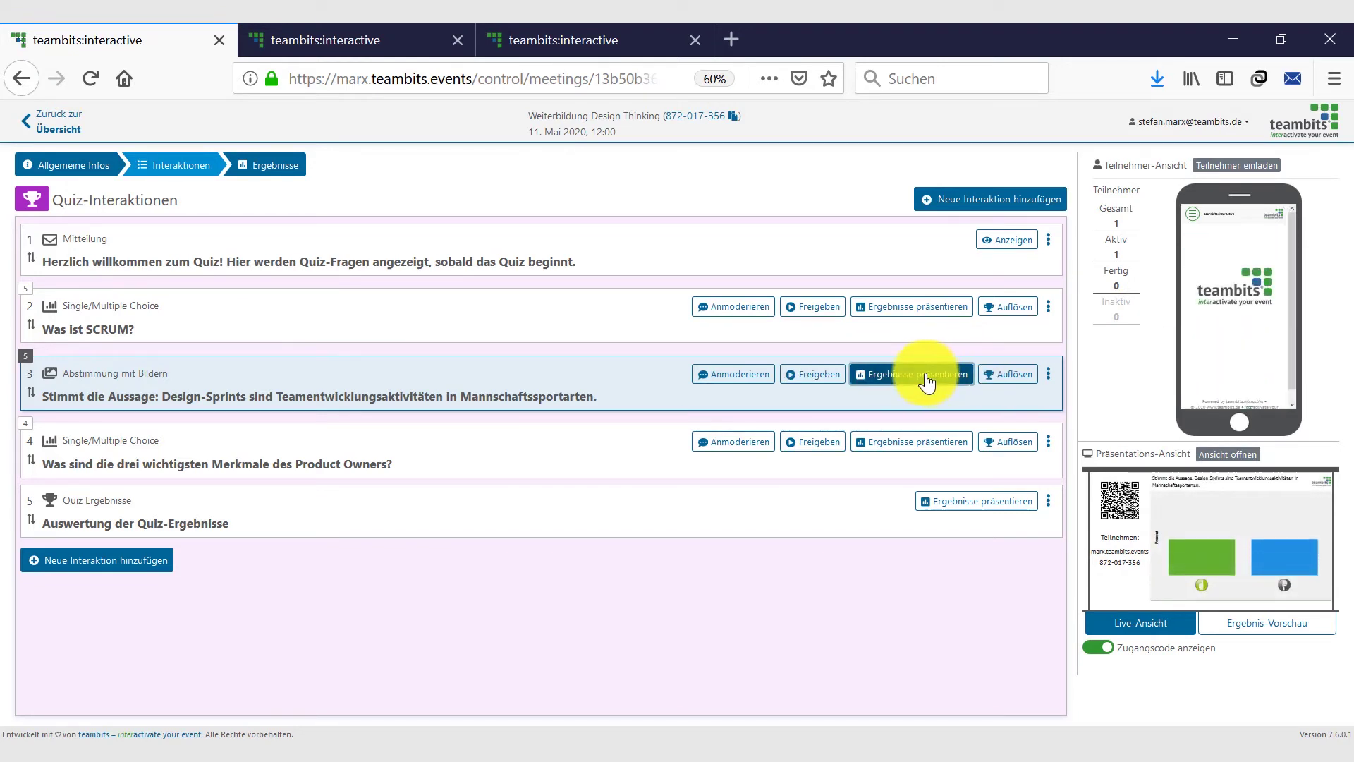
pyautogui.click(1022, 381)
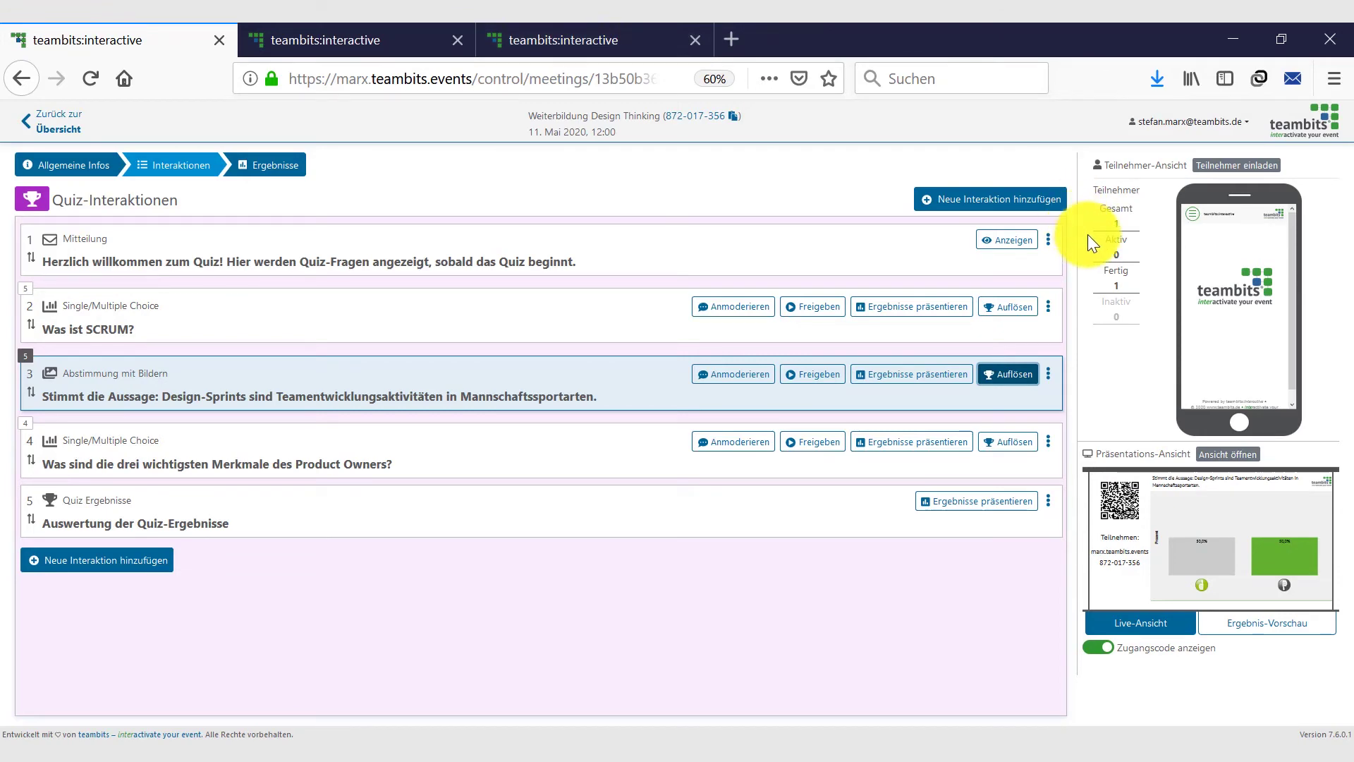
# Step: Display the quiz welcome message and show the presentation view in full screen
pyautogui.click(1023, 243)
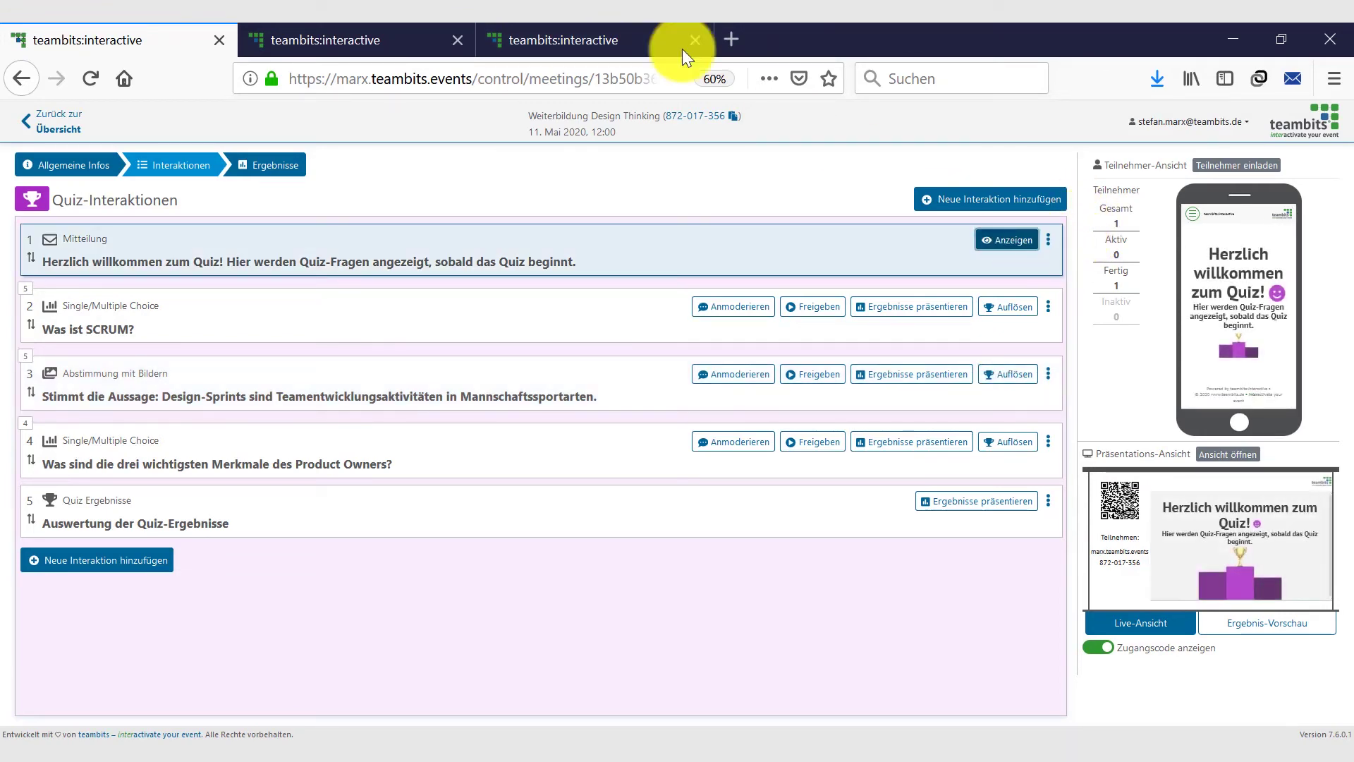
pyautogui.click(608, 35)
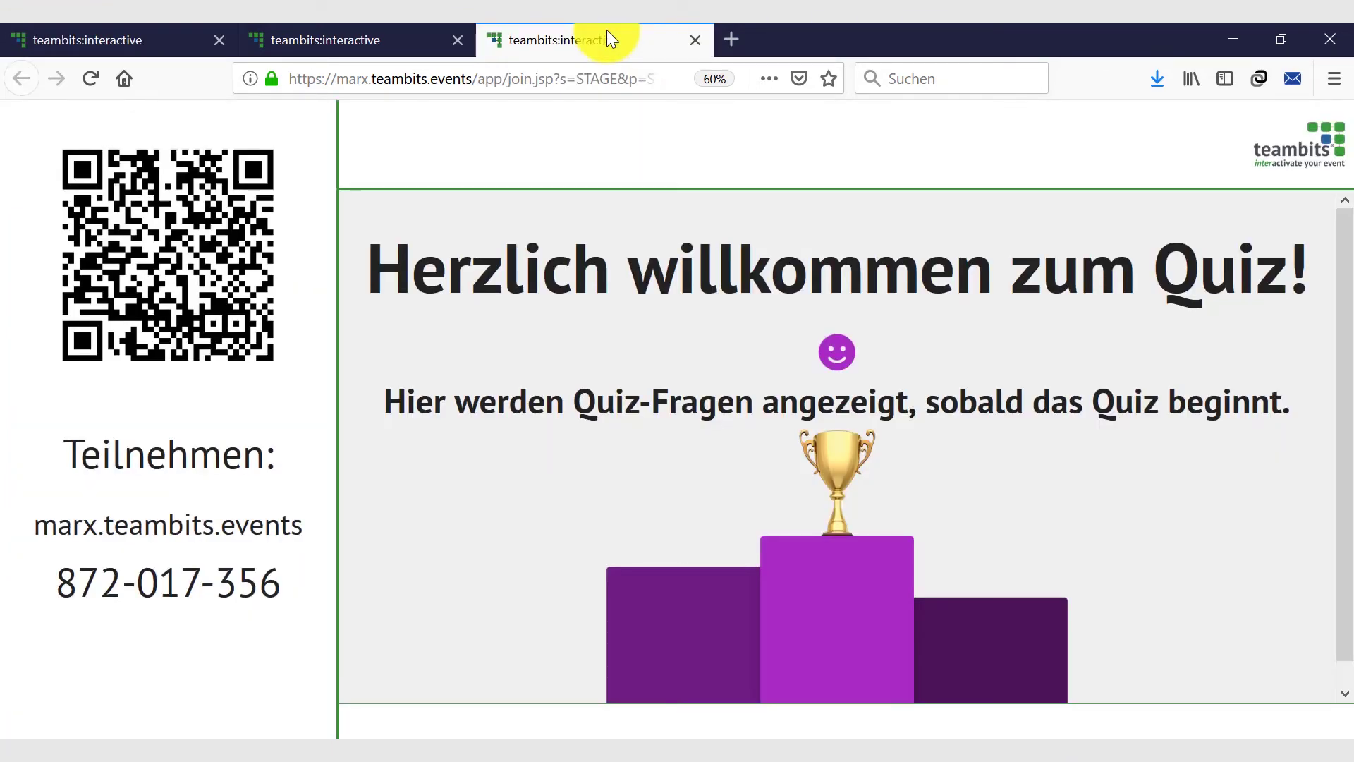
pyautogui.press('F11')
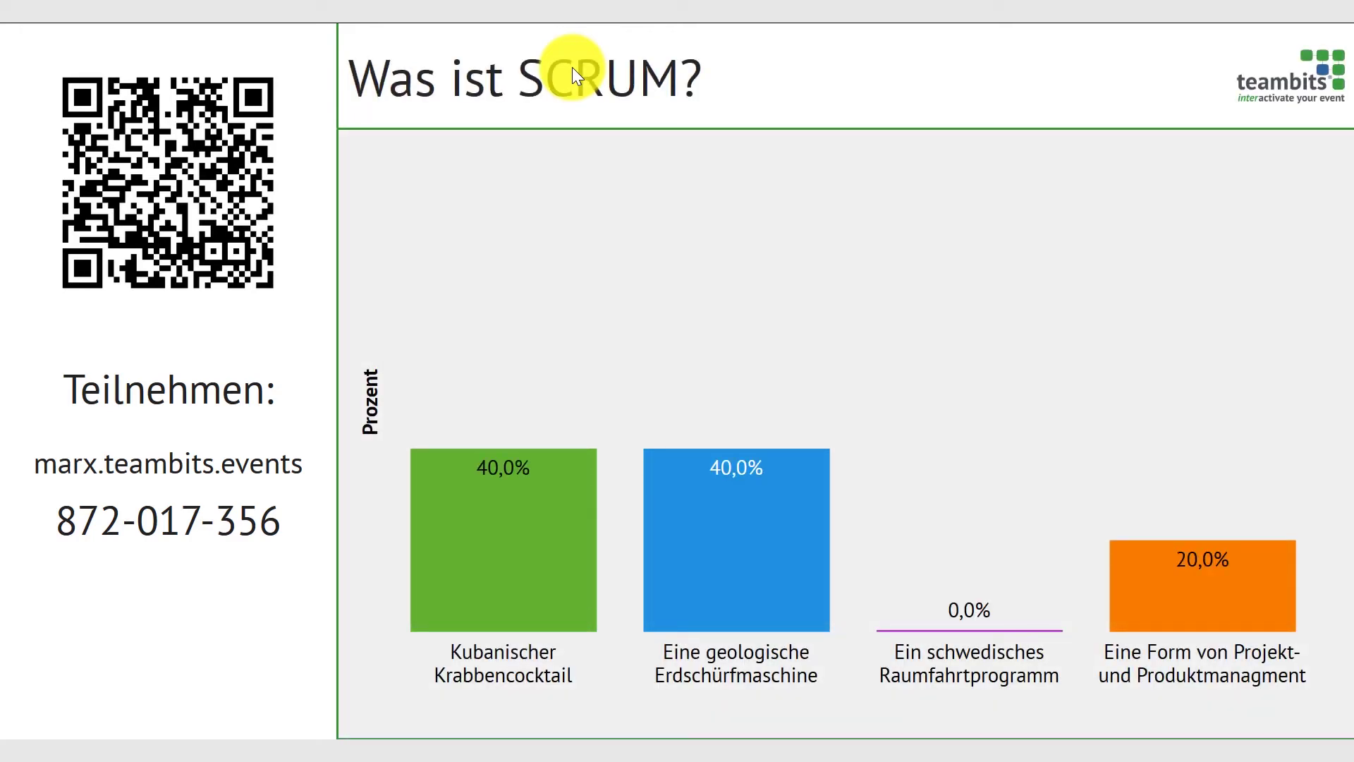
# Step: Reveal the correct answer to "Was ist SCRUM?" and run the Design-Sprints question from introduction to its solution in the presentation view
pyautogui.press('Right')
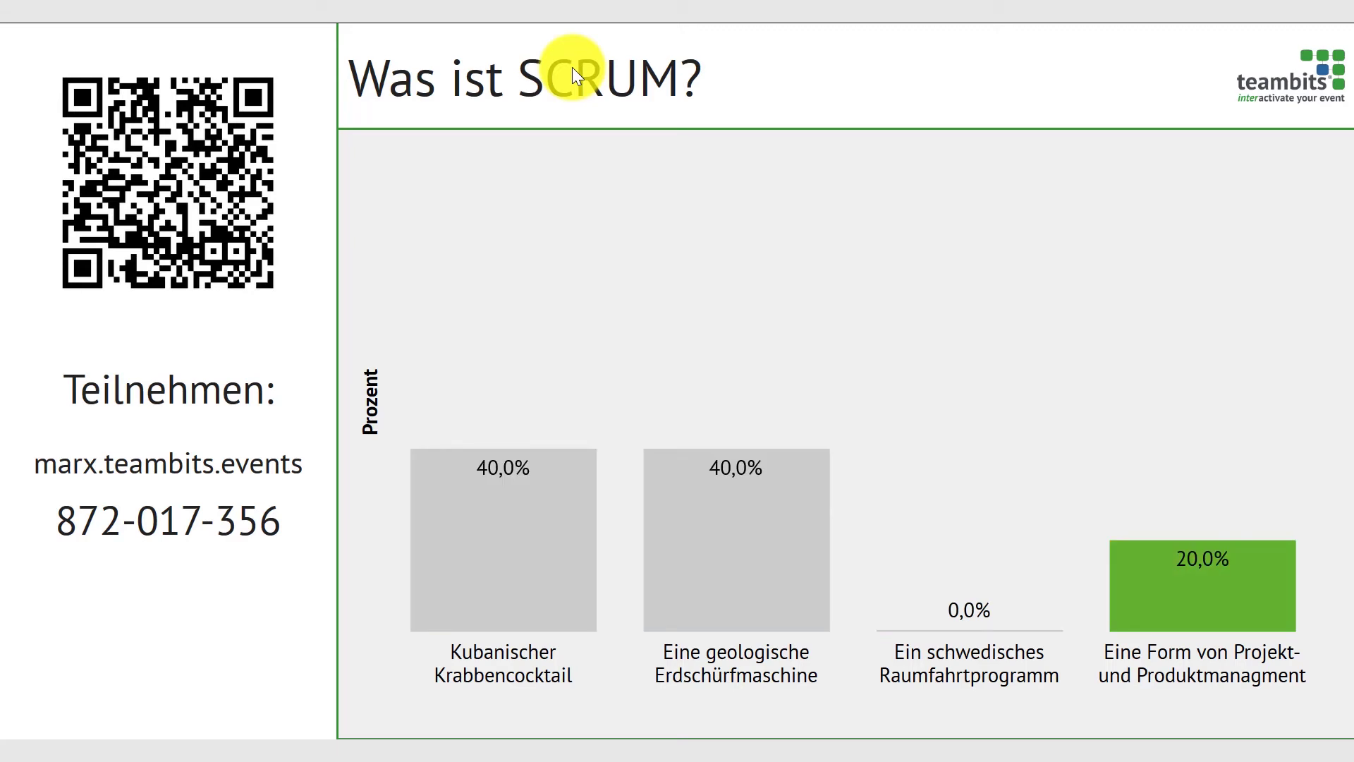
pyautogui.press('Right')
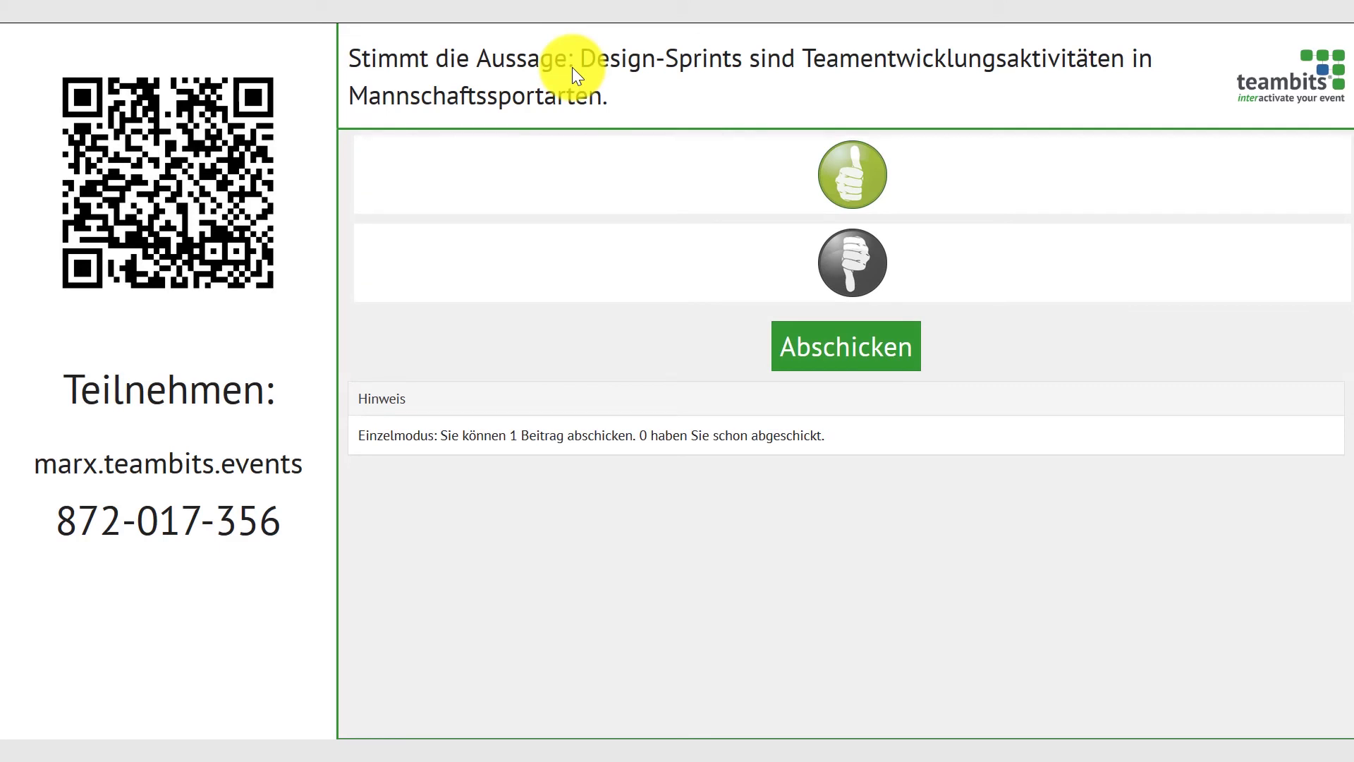
pyautogui.press('Right')
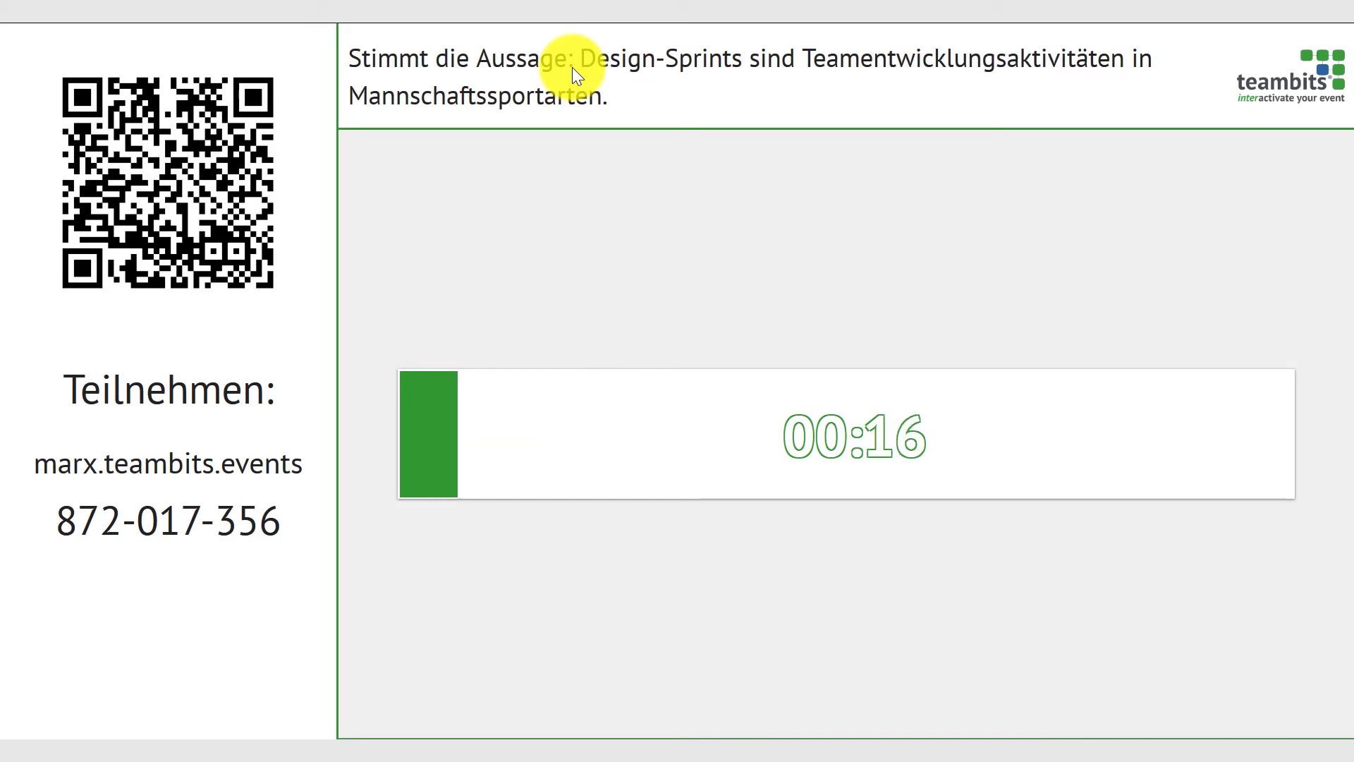
pyautogui.press('Right')
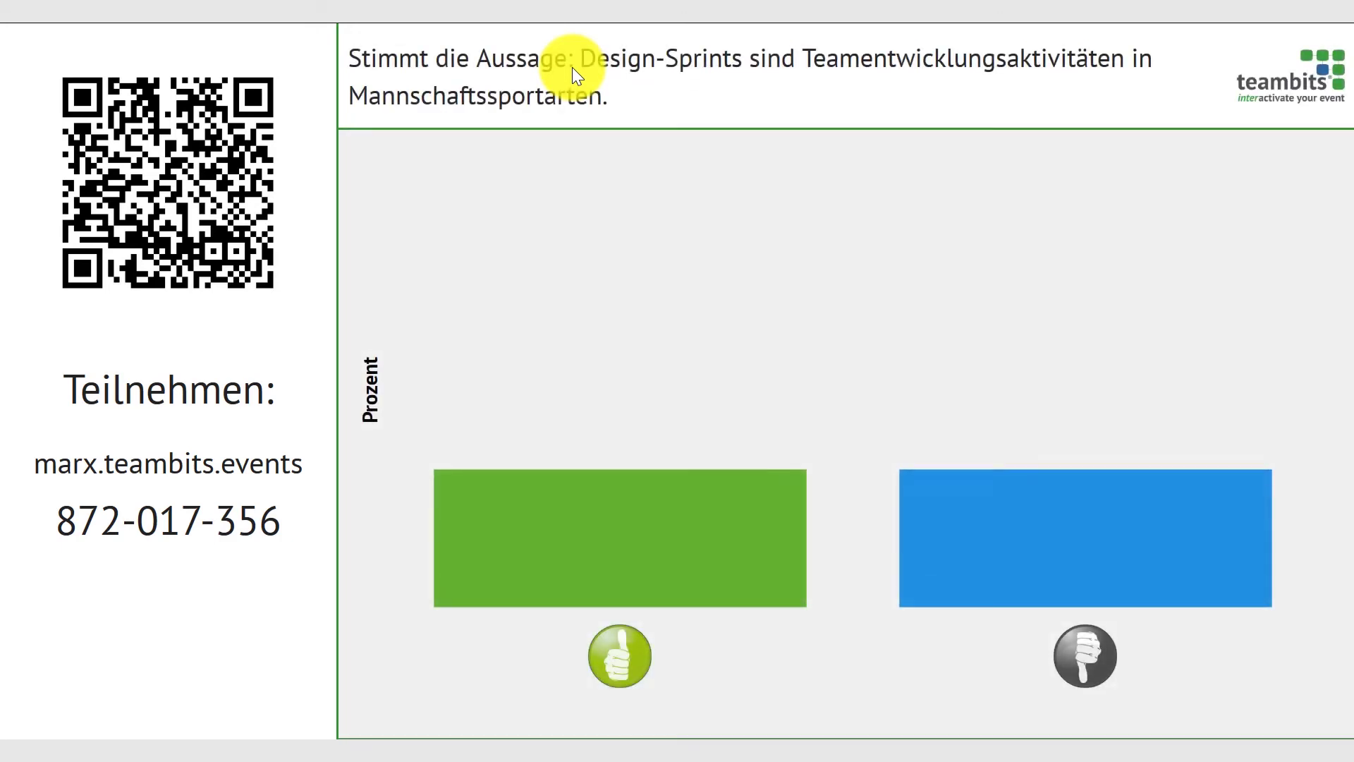
pyautogui.press('Right')
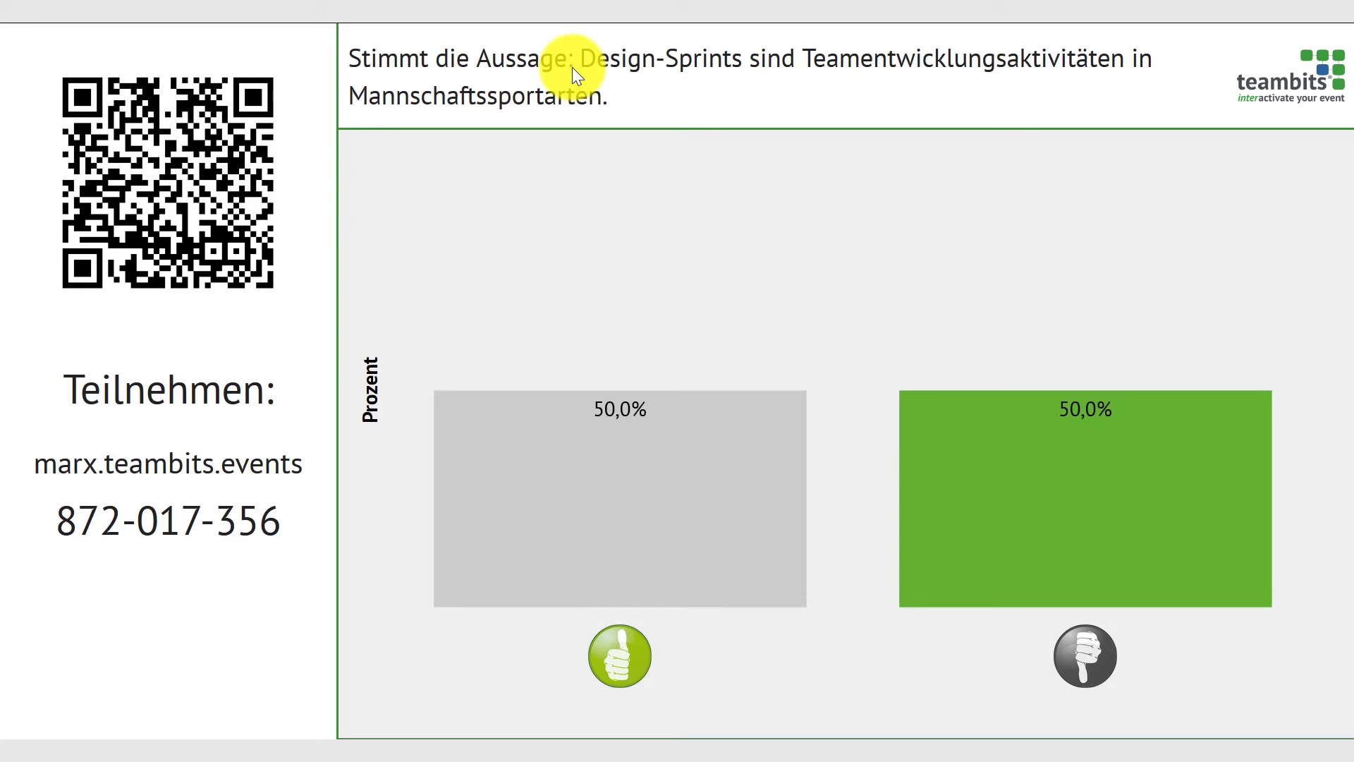
# Step: Run the Product Owner question in the presentation view from introduction through countdown and results to the correct answers
pyautogui.press('Right')
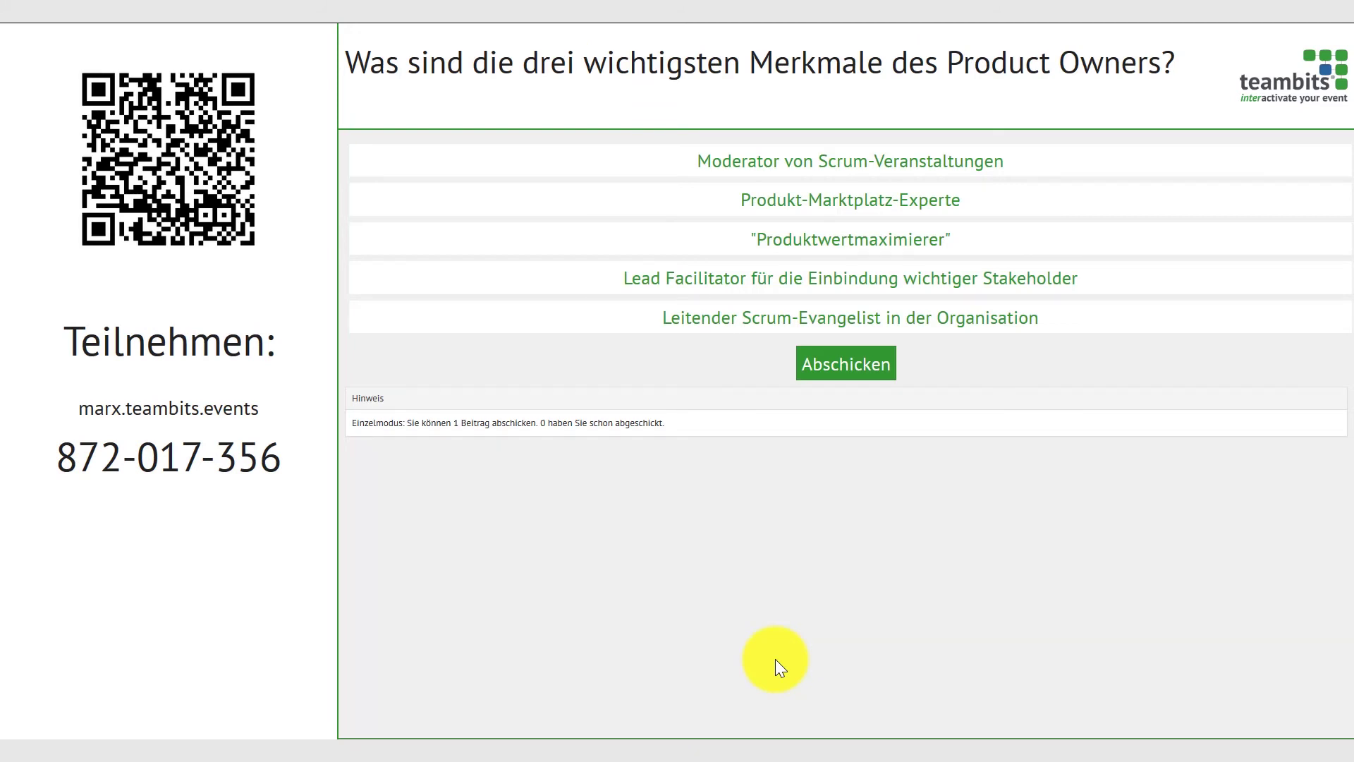
pyautogui.press('Right')
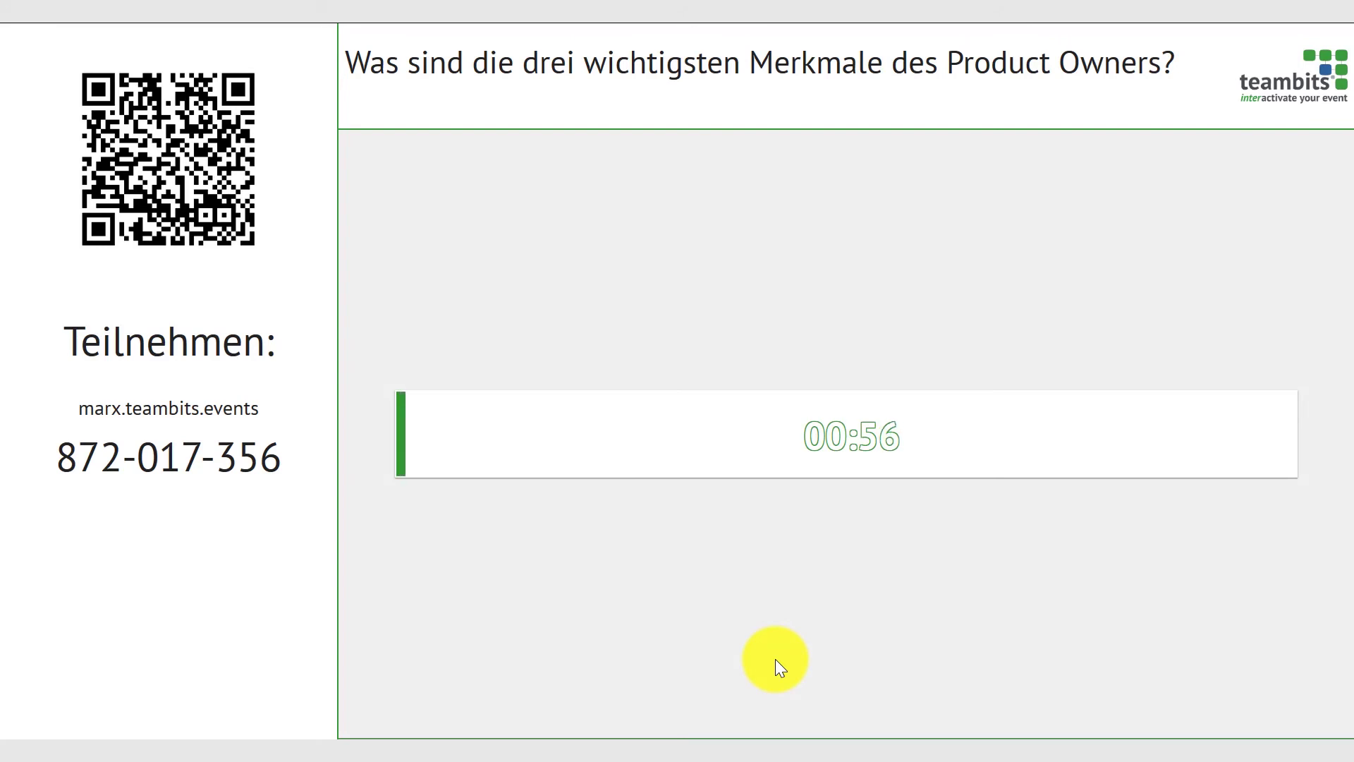
pyautogui.press('Right')
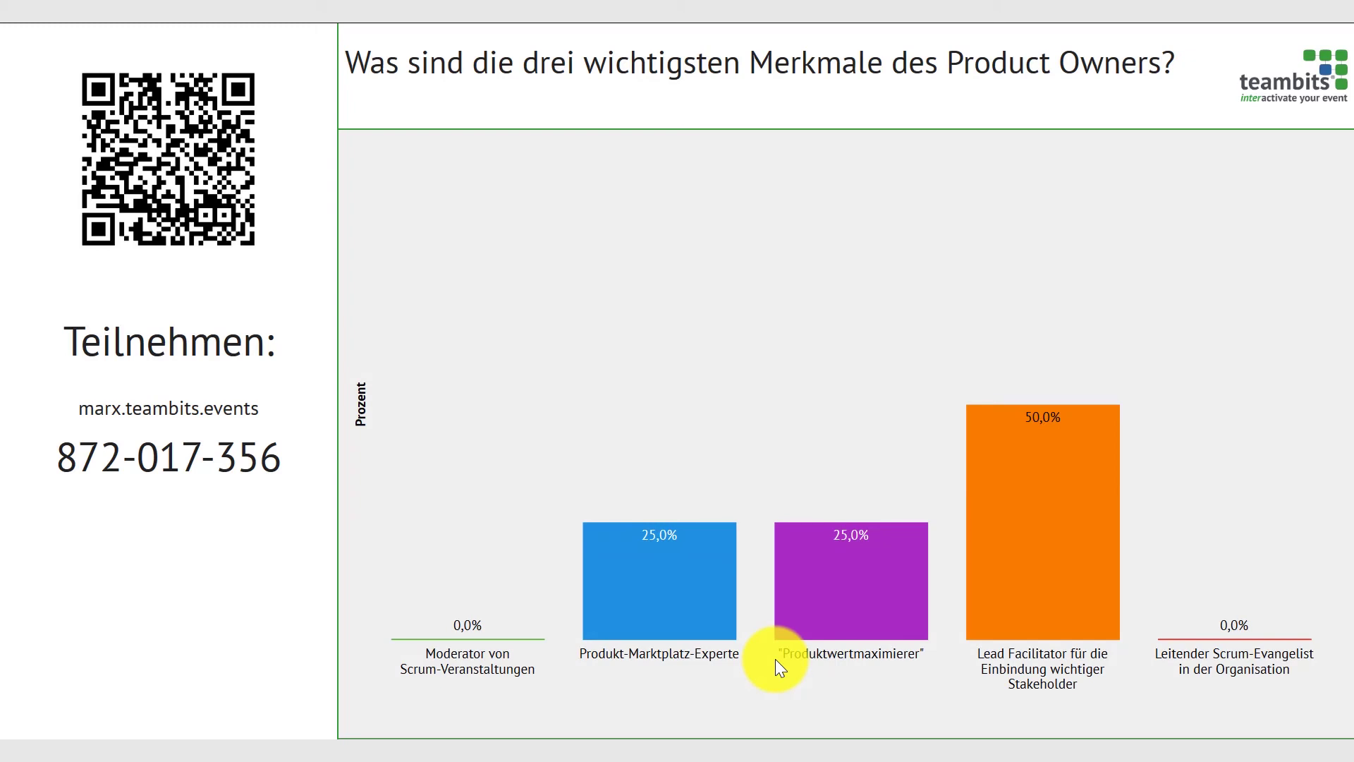
pyautogui.press('Right')
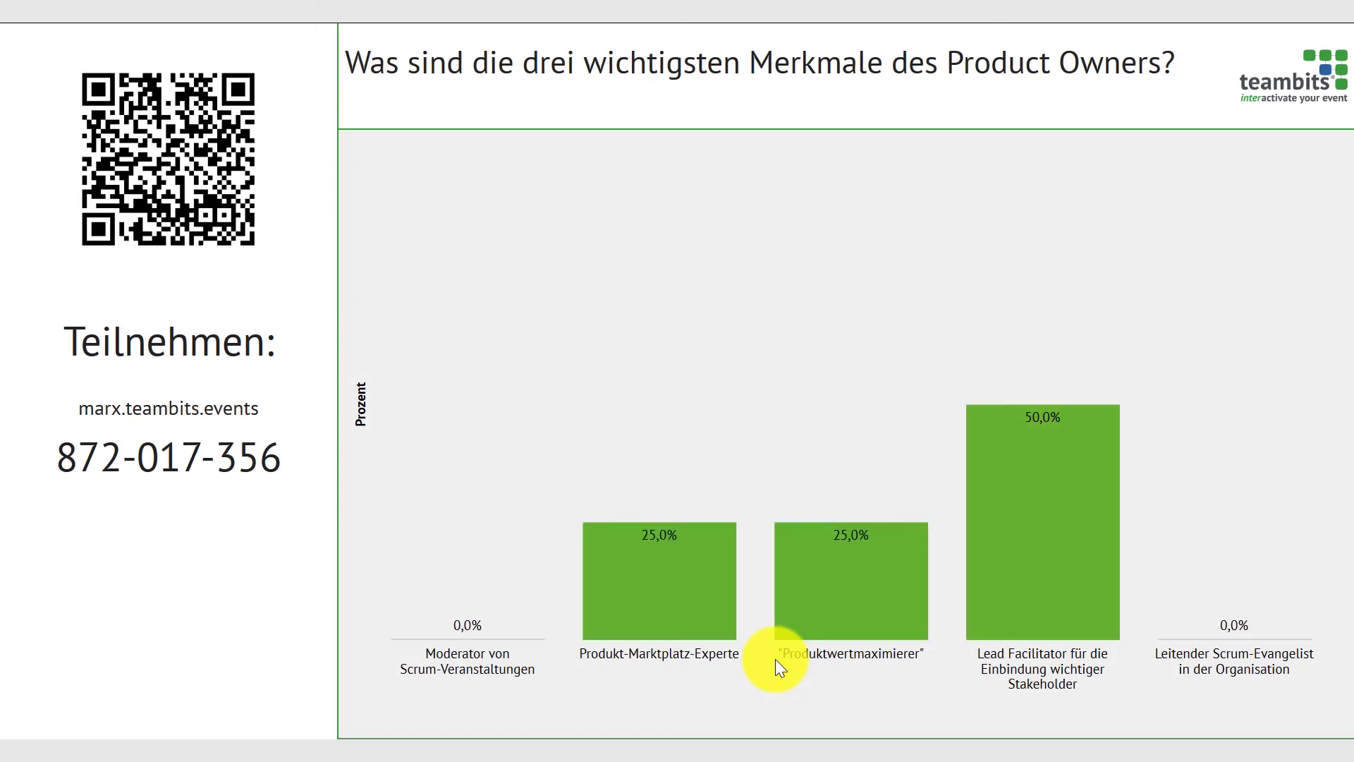
# Step: Leave the full-screen presentation, open the HTML protocol of the quiz results, and review it through to the final participant ranking
pyautogui.press('F11')
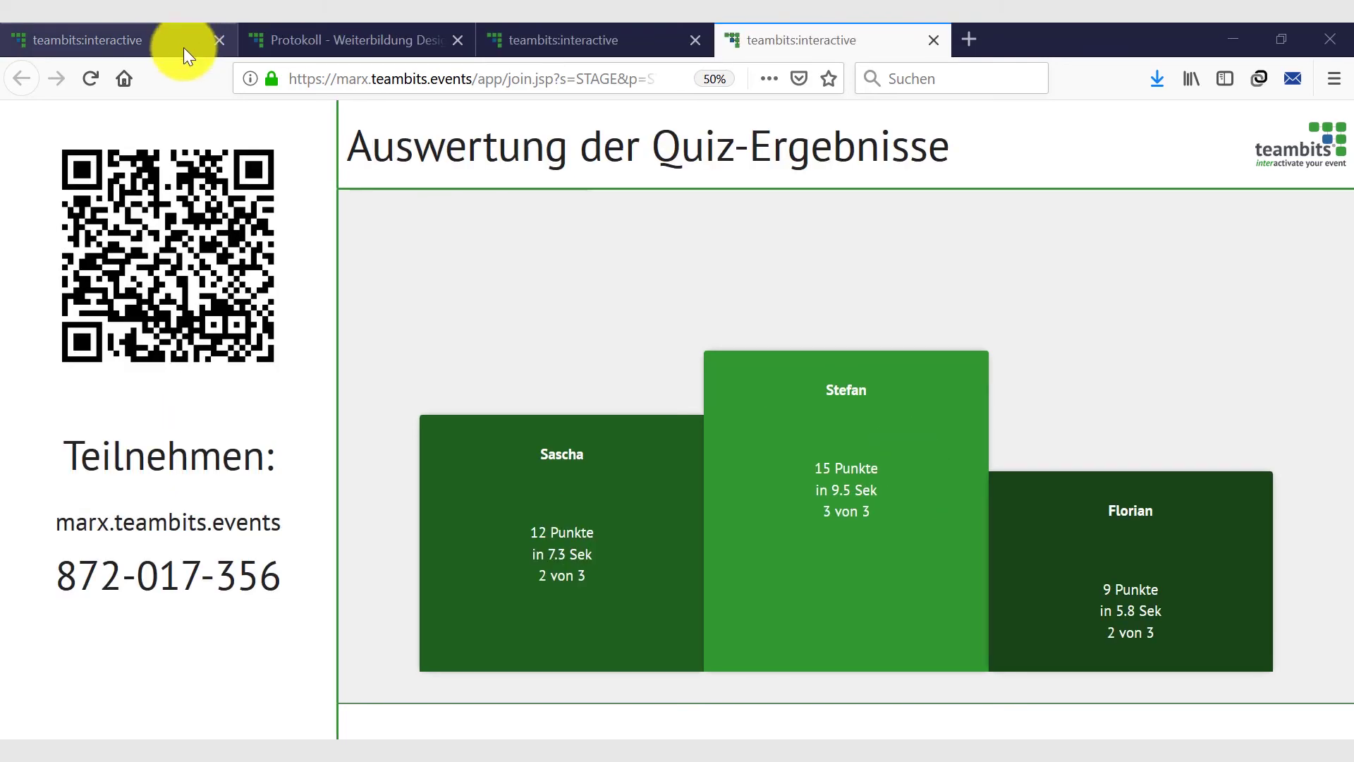
pyautogui.click(154, 40)
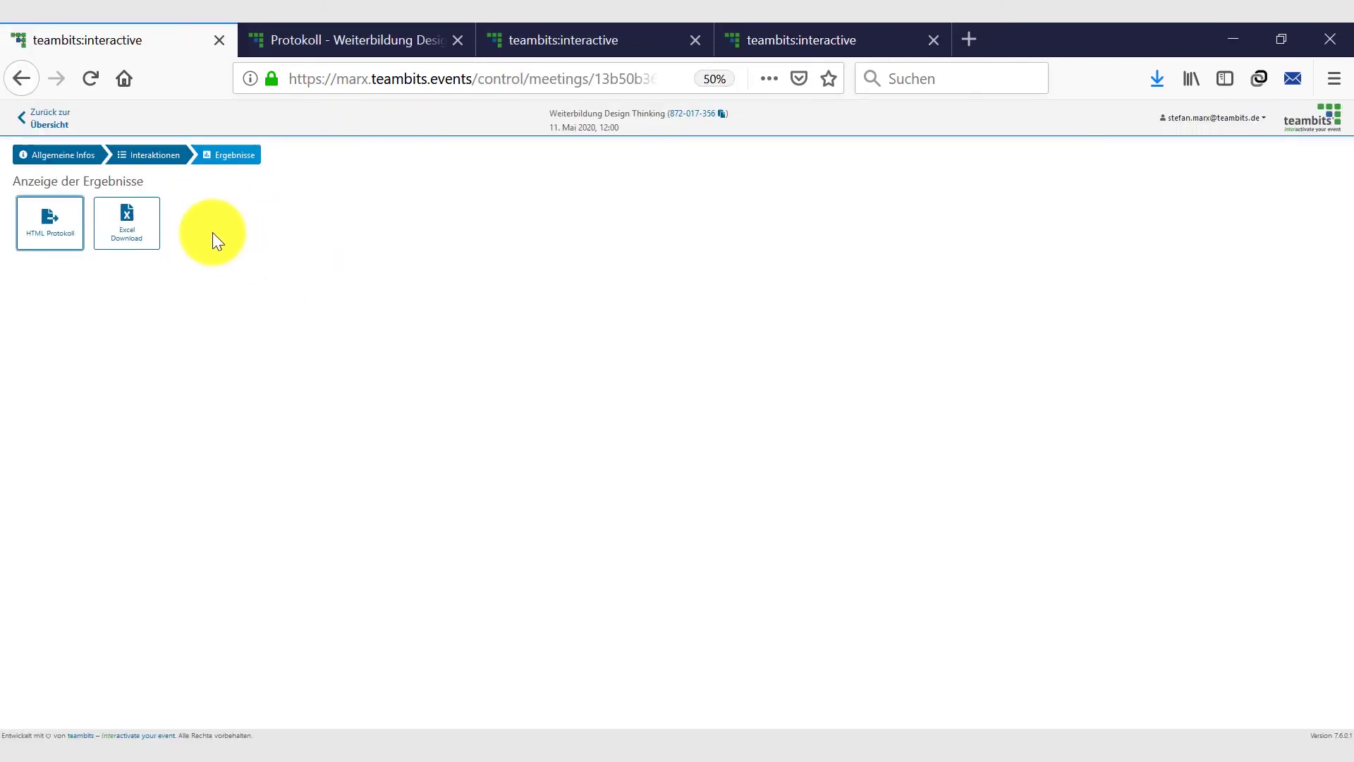
pyautogui.hotkey('ctrl', '+')
pyautogui.hotkey('ctrl', '+')
pyautogui.click(71, 282)
pyautogui.click(345, 40)
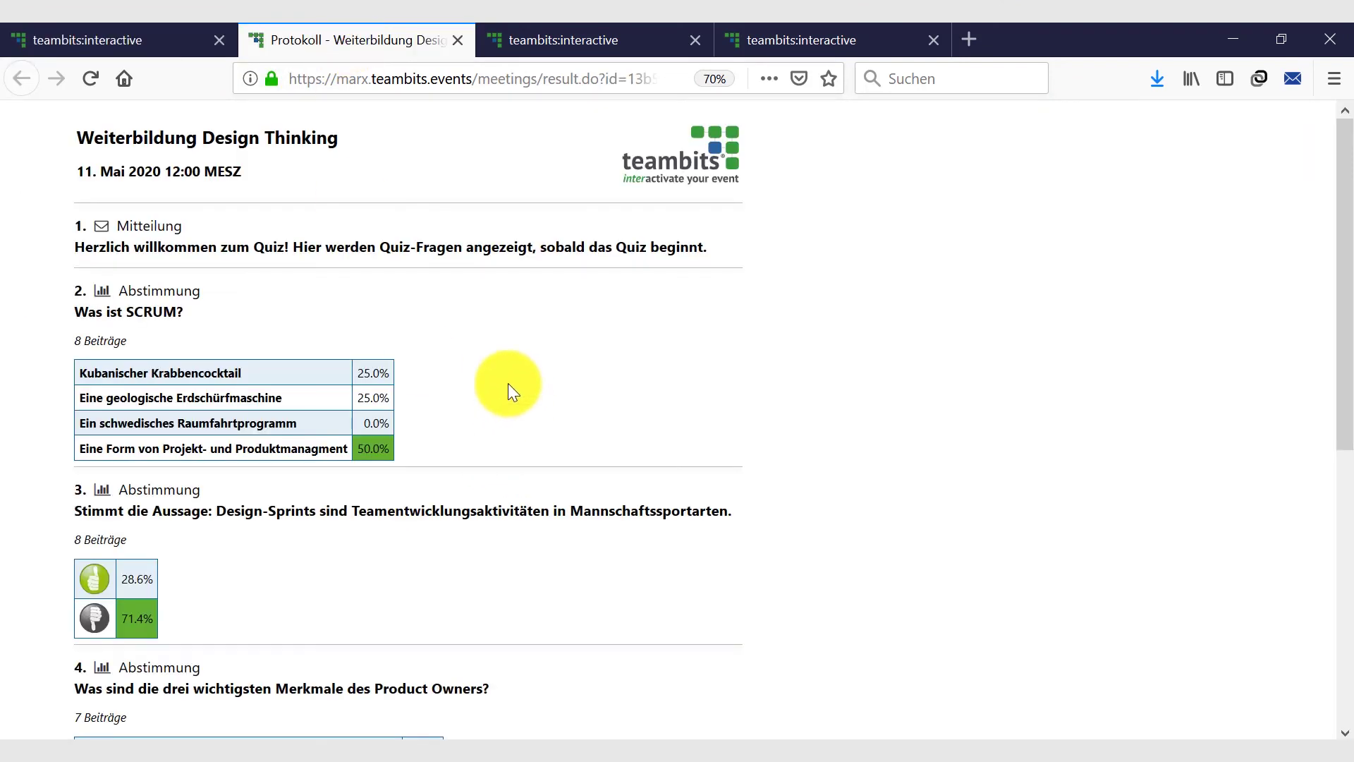
pyautogui.scroll(-2, 423, 381)
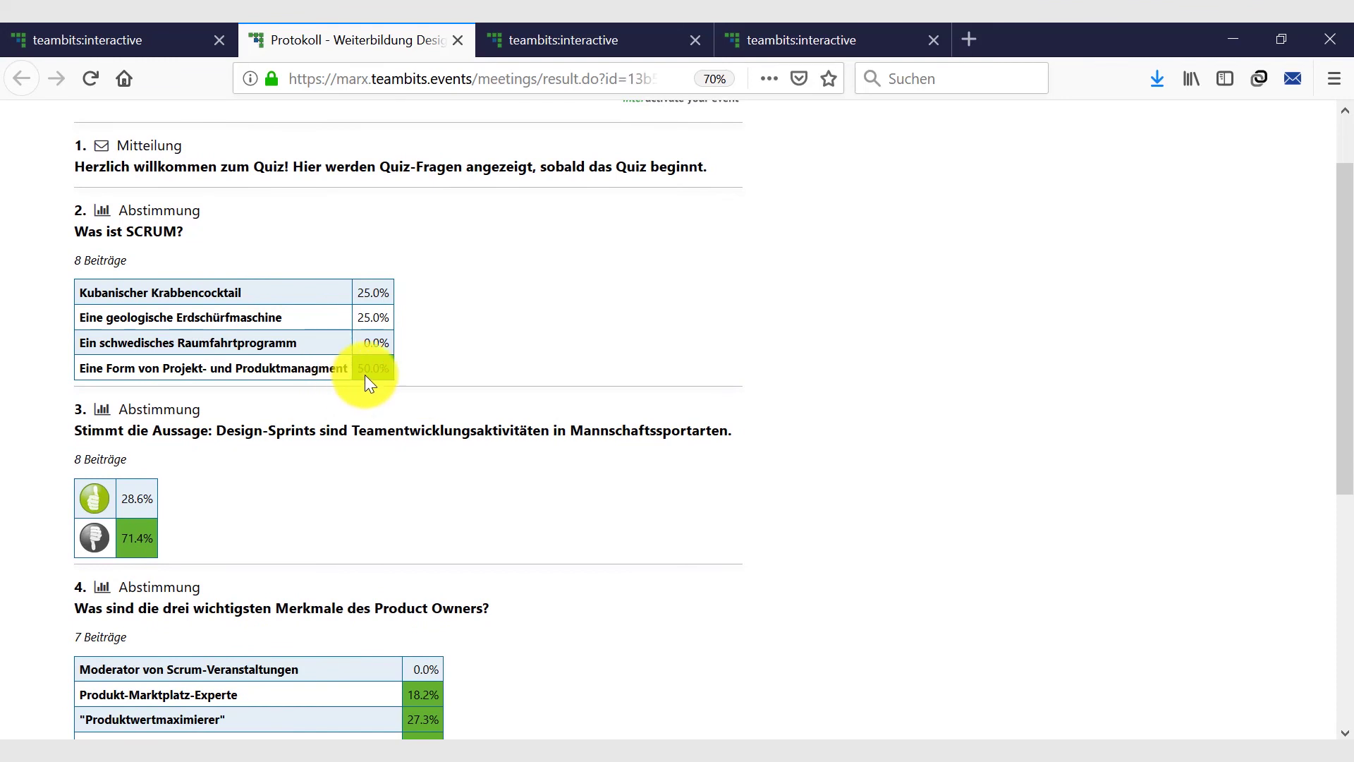
pyautogui.scroll(-8, 341, 383)
pyautogui.scroll(-2, 452, 412)
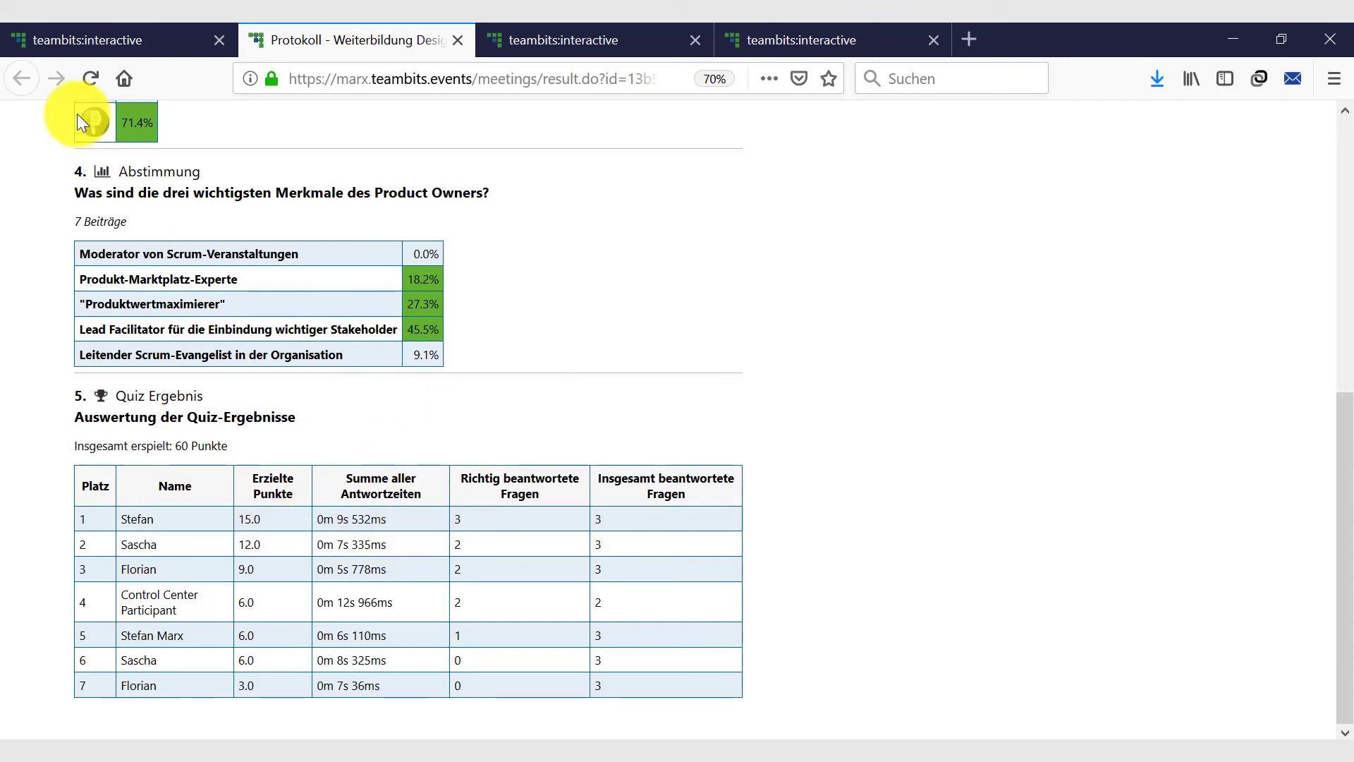
# Step: Return from the protocol to the quiz's general information and go back to the overview of all meetings
pyautogui.click(103, 52)
pyautogui.click(85, 176)
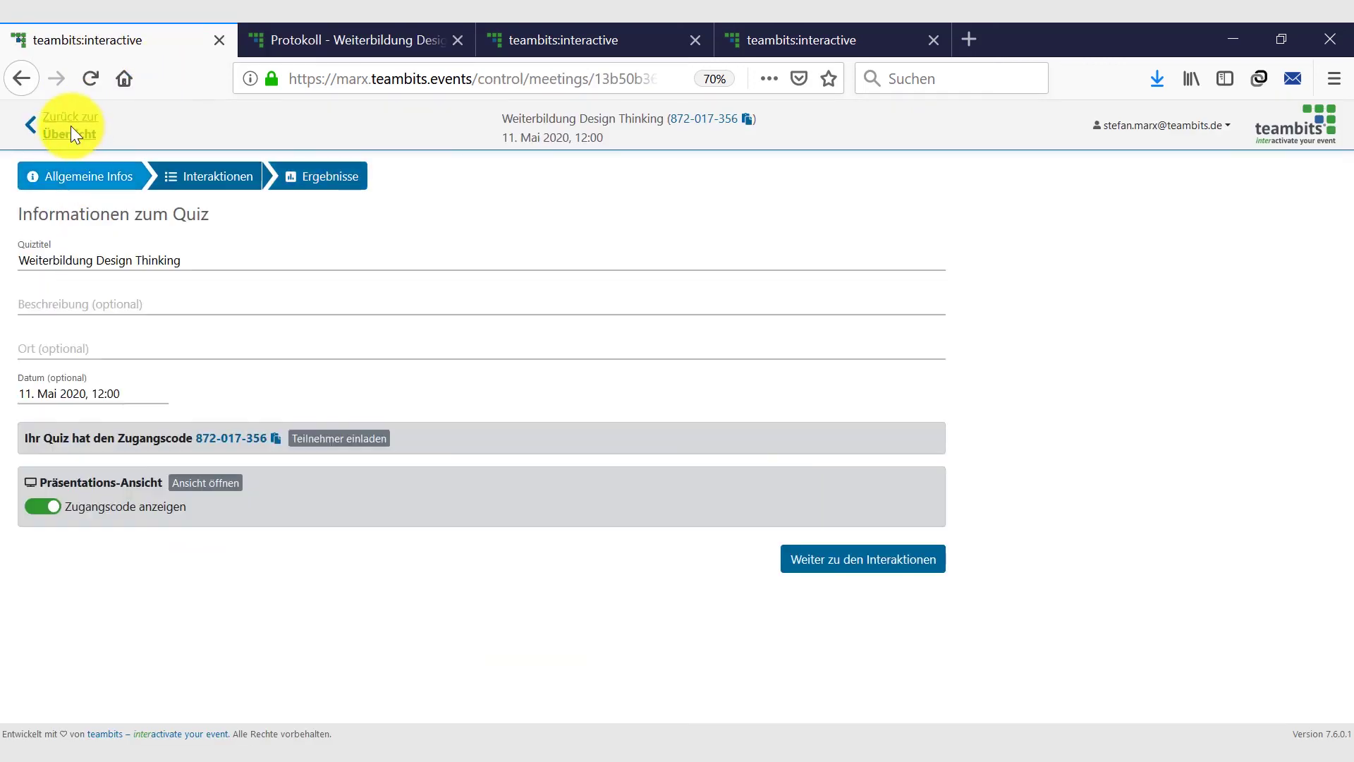
pyautogui.click(71, 133)
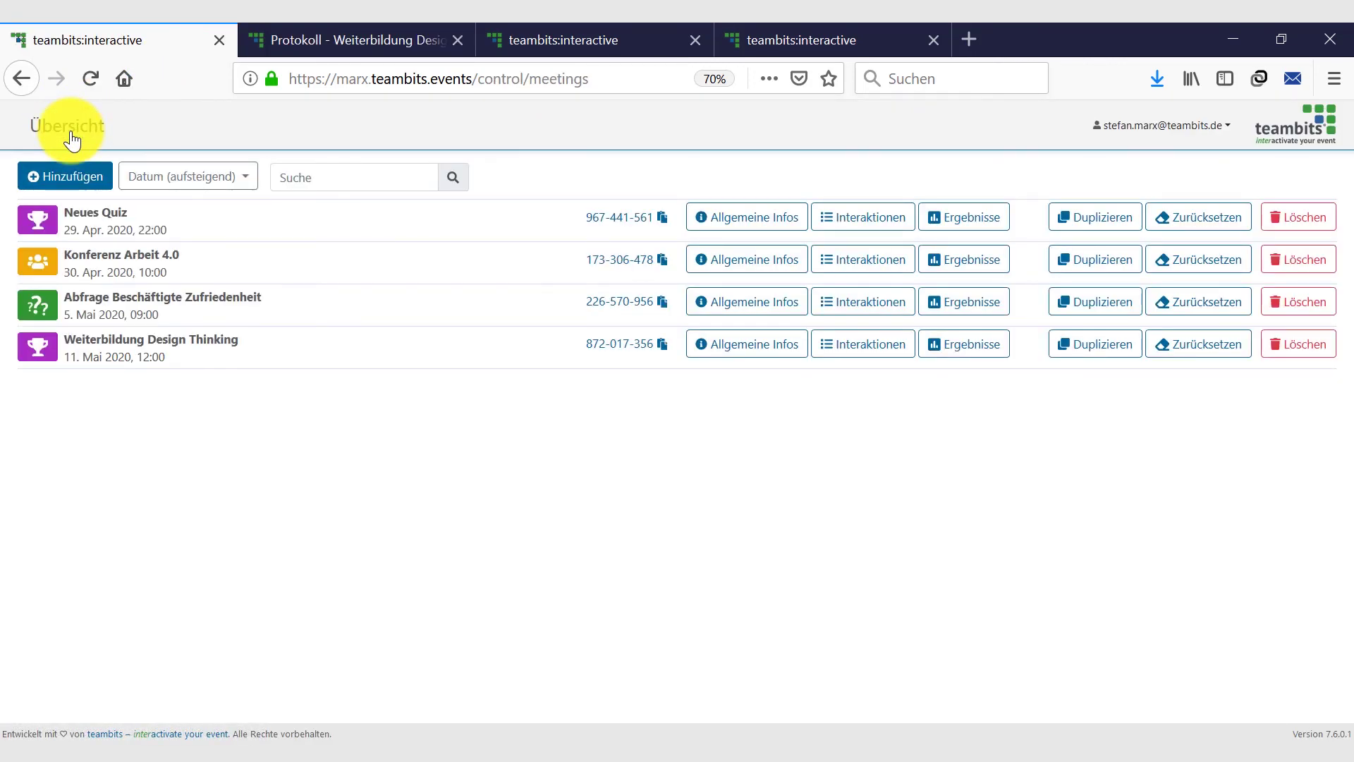